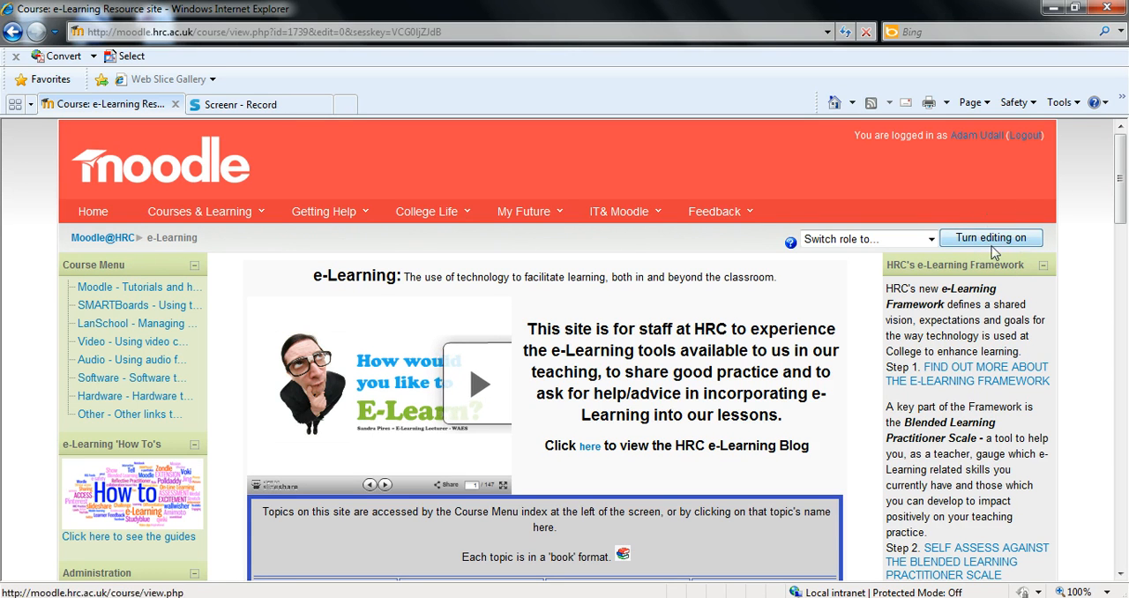
Turn on course editing and add a Choice activity to the section above topic 1
{"action": "left_click", "coordinate": [1005, 240]}
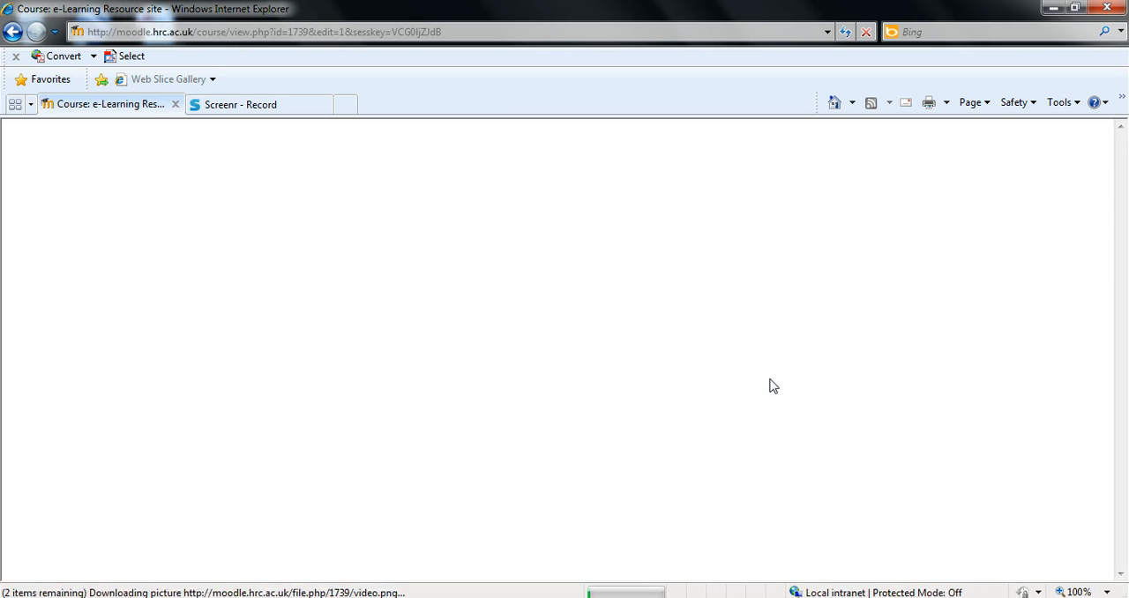
{"action": "scroll", "coordinate": [750, 242], "scroll_direction": "down", "scroll_amount": 3}
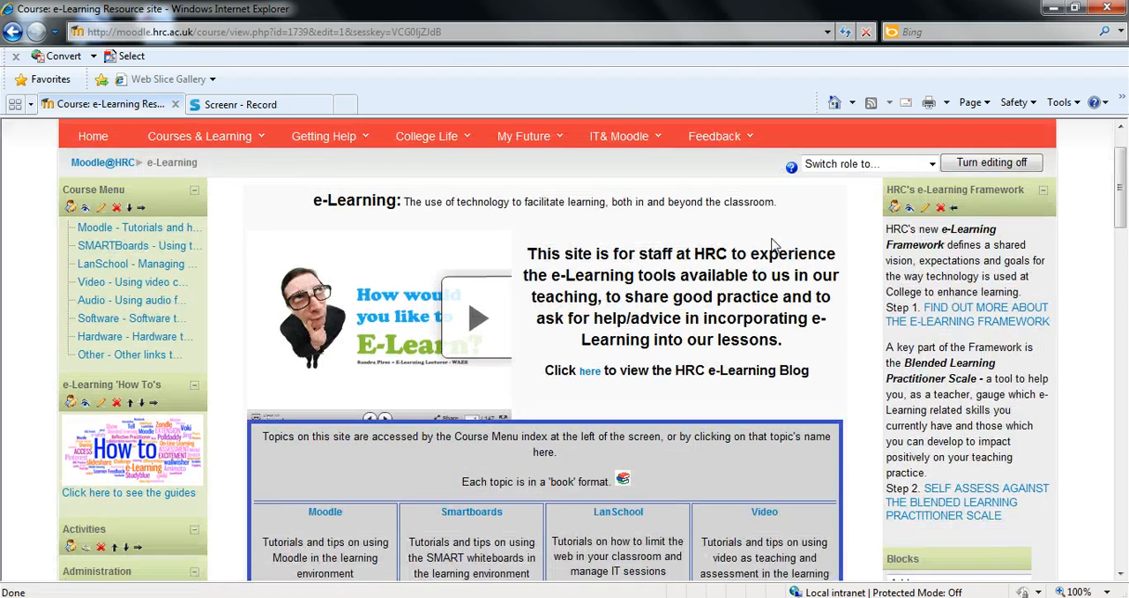
{"action": "scroll", "coordinate": [750, 243], "scroll_direction": "down", "scroll_amount": 3}
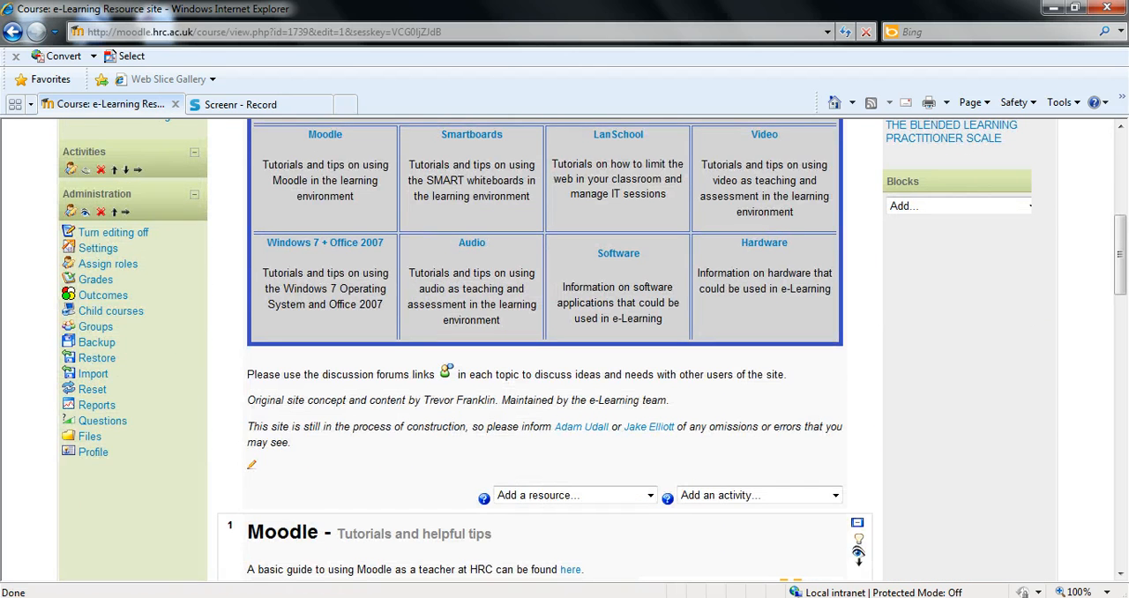
{"action": "scroll", "coordinate": [710, 459], "scroll_direction": "down", "scroll_amount": 3}
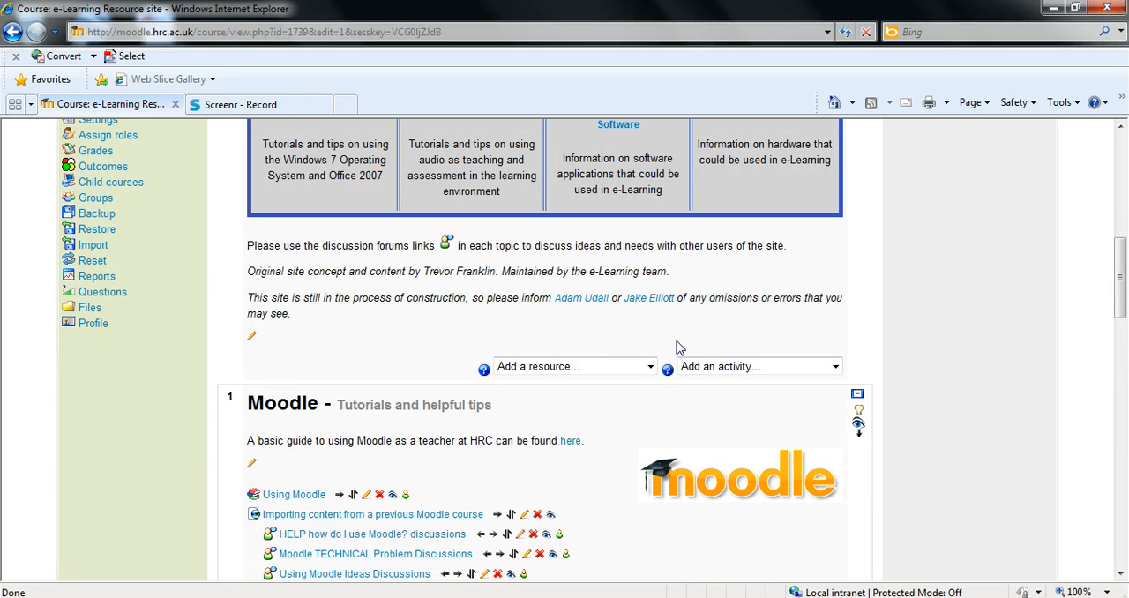
{"action": "left_click", "coordinate": [739, 375]}
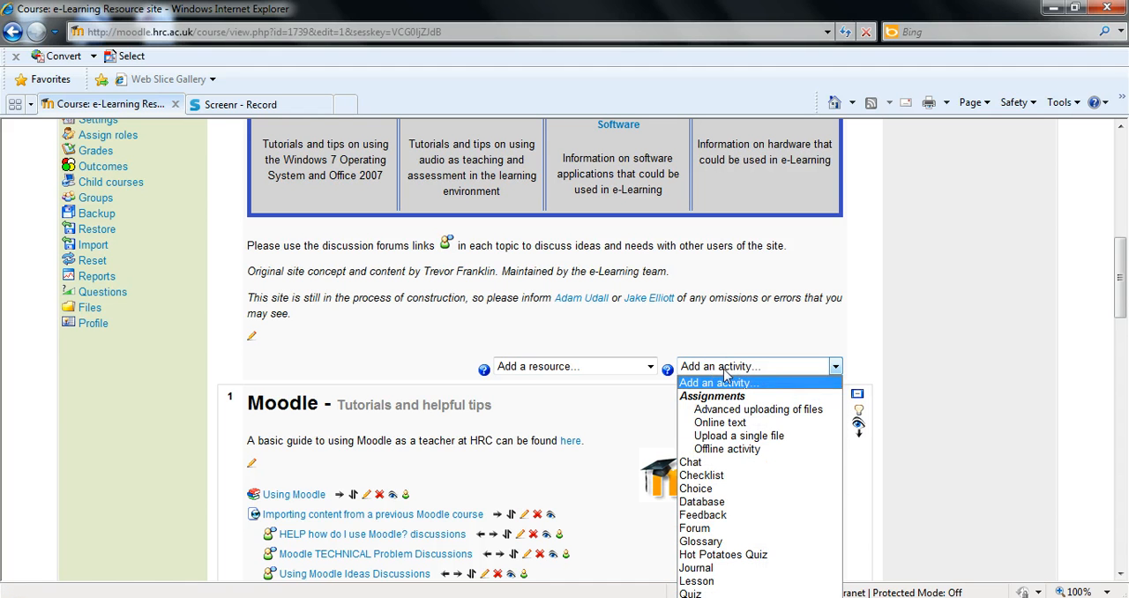
{"action": "left_click", "coordinate": [724, 494]}
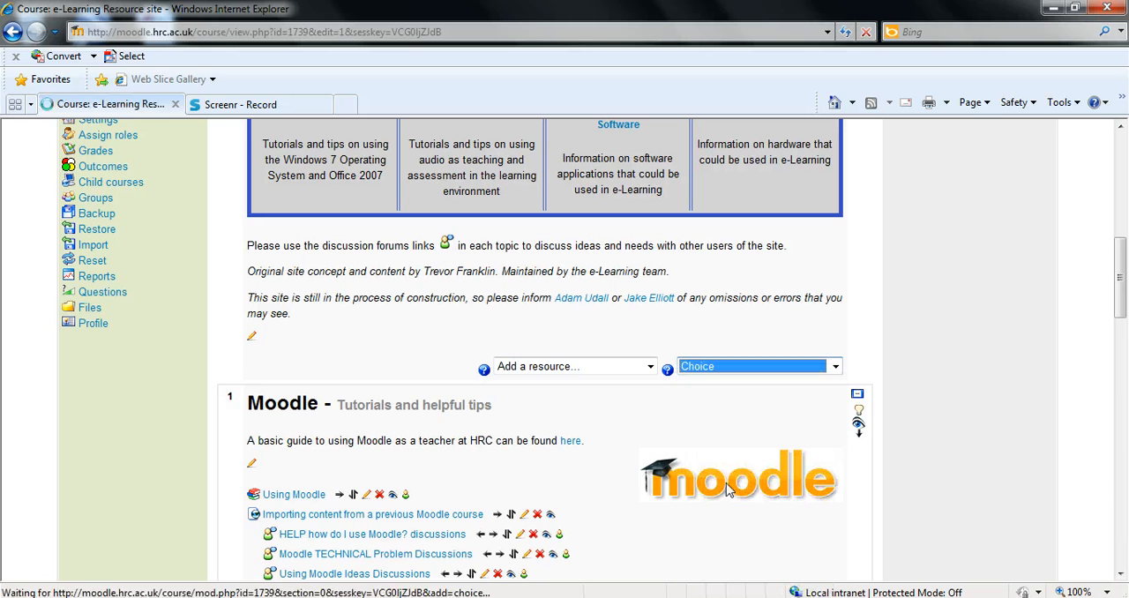
Name the choice "Poll 2013: where would you like to go?"
{"action": "scroll", "coordinate": [630, 444], "scroll_direction": "down", "scroll_amount": 2}
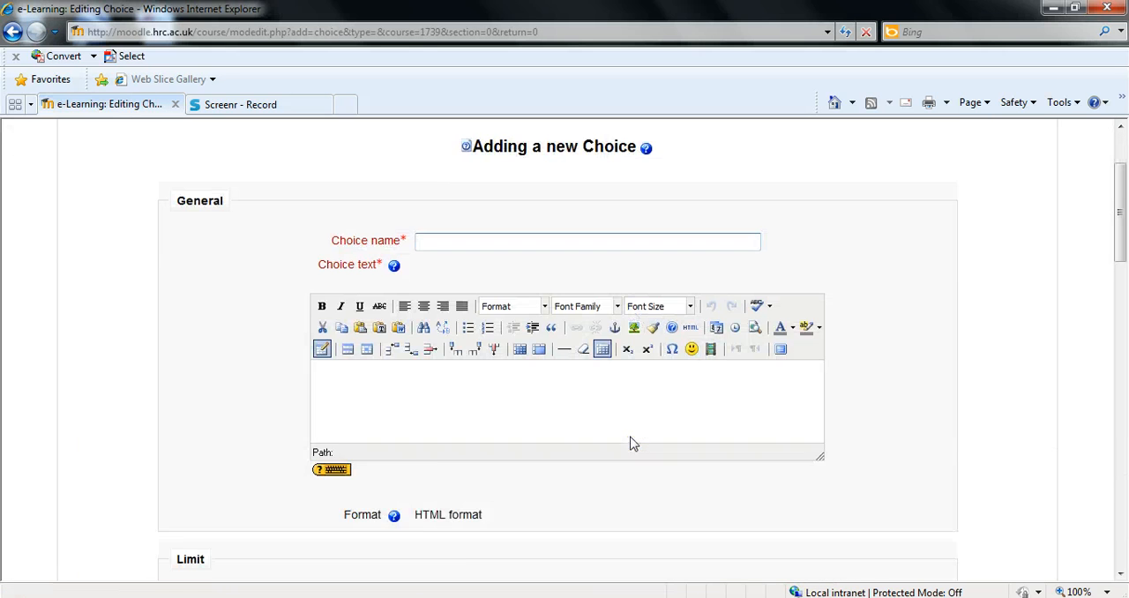
{"action": "scroll", "coordinate": [627, 433], "scroll_direction": "up", "scroll_amount": 1}
{"action": "scroll", "coordinate": [800, 516], "scroll_direction": "down", "scroll_amount": 1}
{"action": "left_click", "coordinate": [421, 234]}
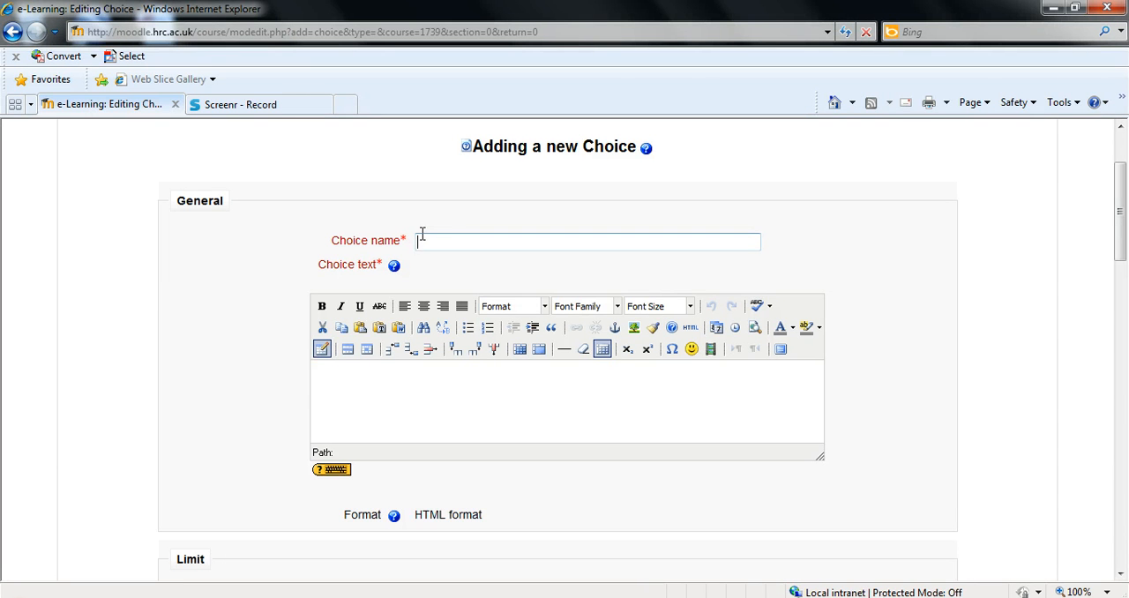
{"action": "left_click", "coordinate": [422, 236]}
{"action": "left_click", "coordinate": [424, 222]}
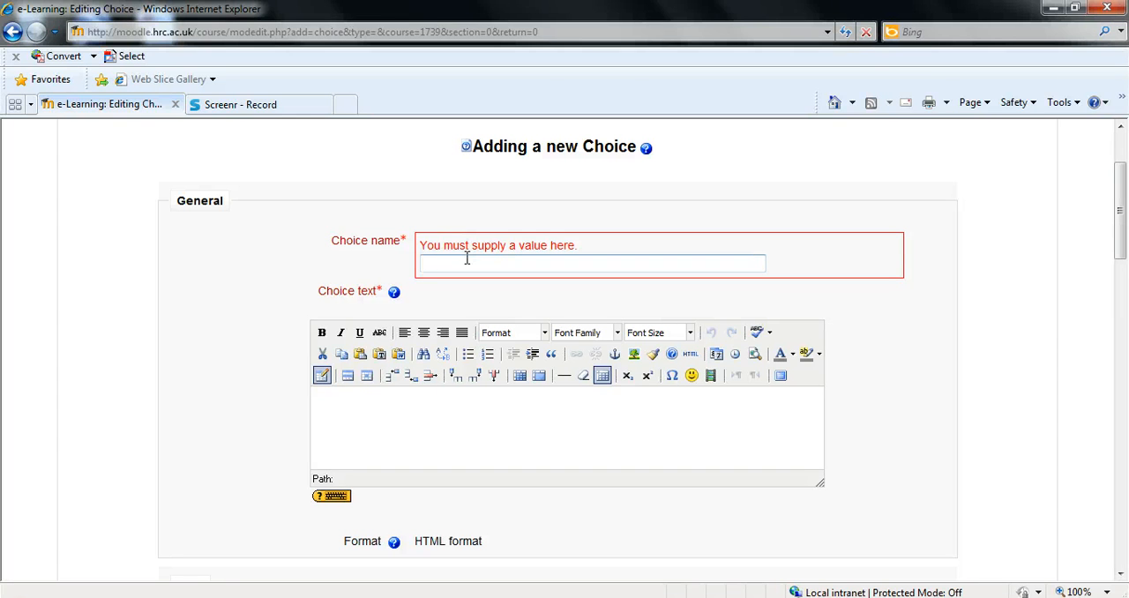
{"action": "left_click", "coordinate": [467, 257]}
{"action": "type", "text": "Poll"}
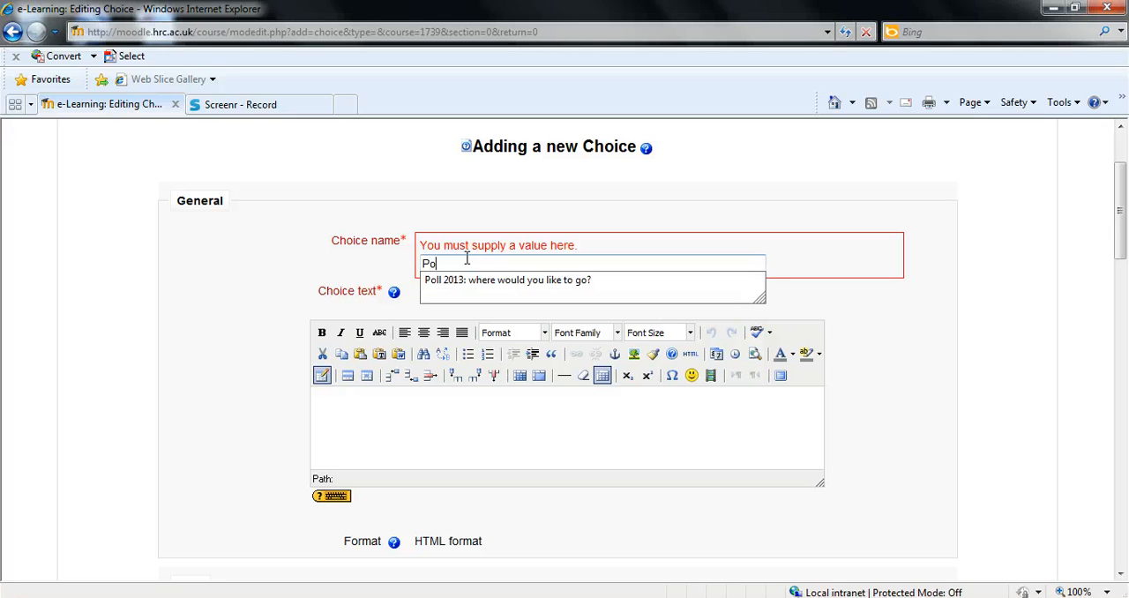
{"action": "left_click", "coordinate": [577, 280]}
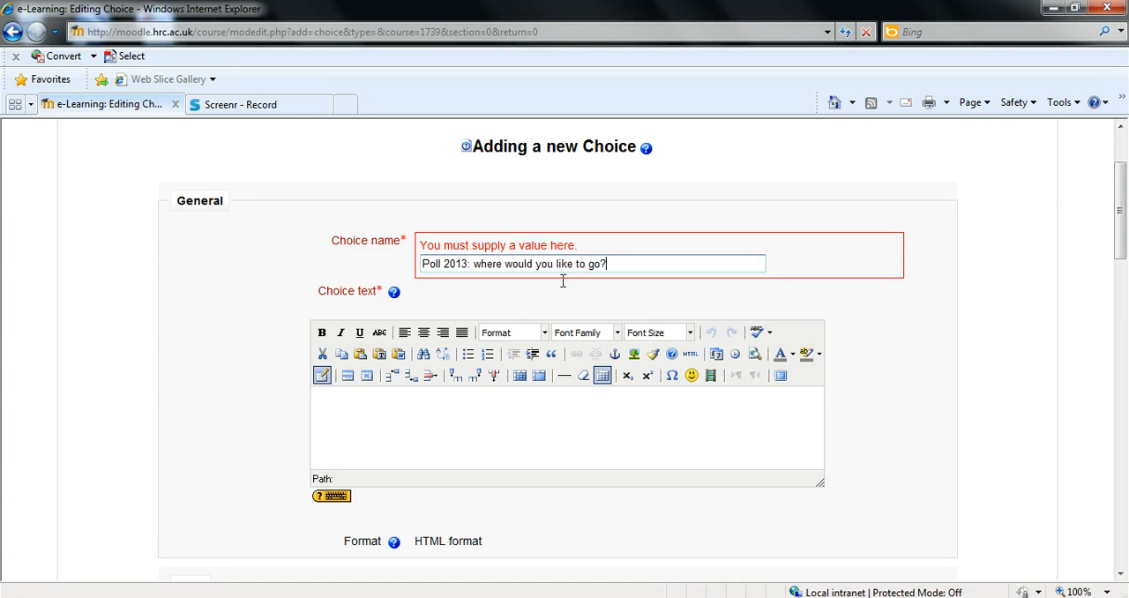
Enter "Where would you like to go for our annual course trip?" as the choice text
{"action": "left_click", "coordinate": [565, 450]}
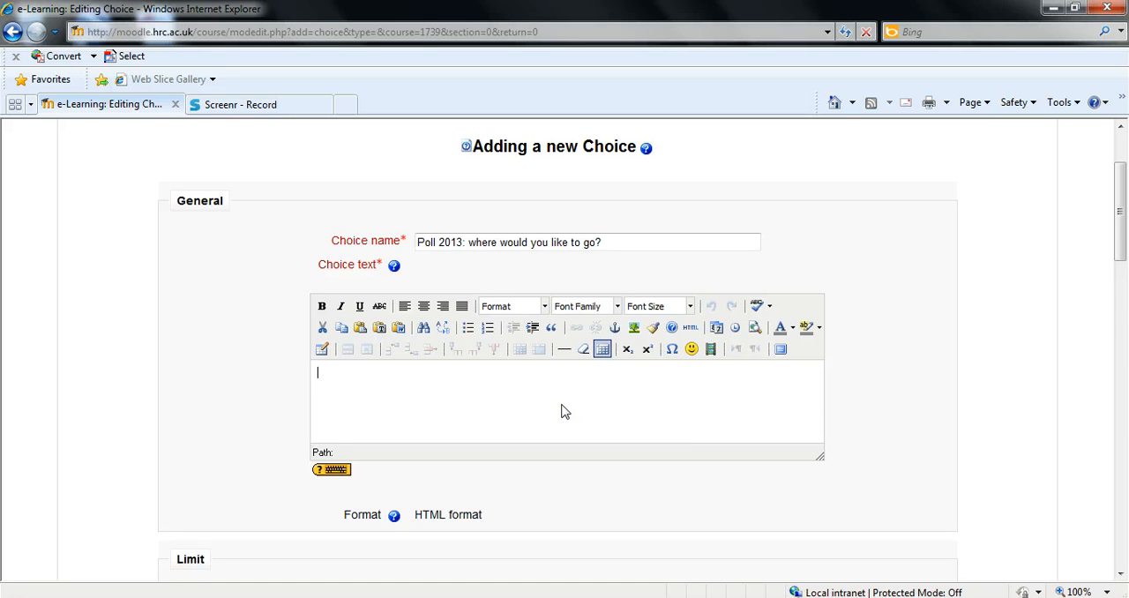
{"action": "type", "text": "Where would you like to o"}
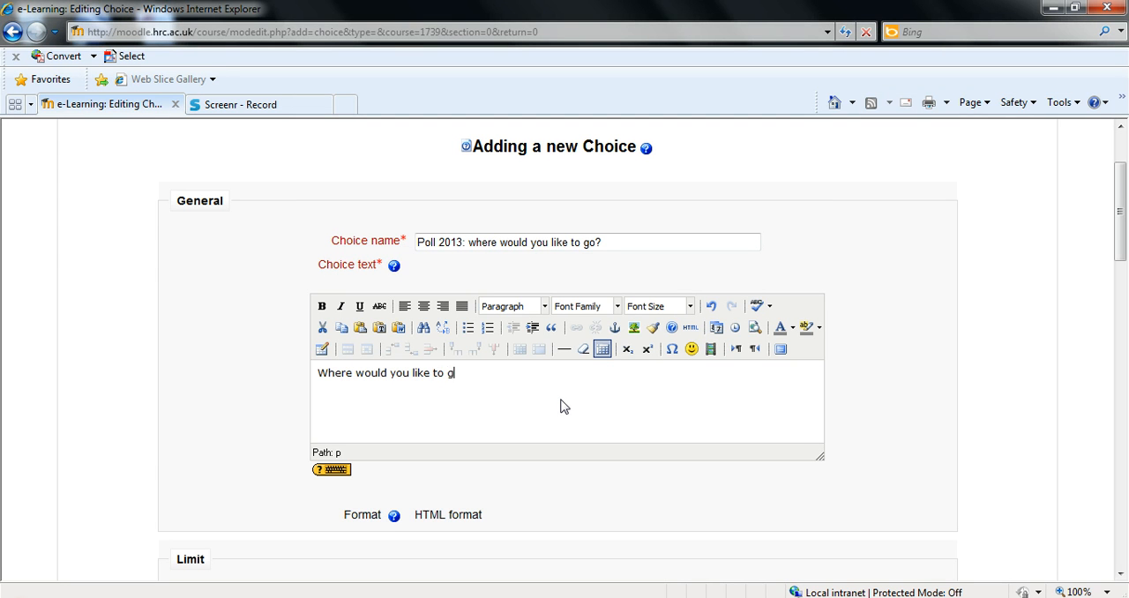
{"action": "type", "text": "o for our annual course trip"}
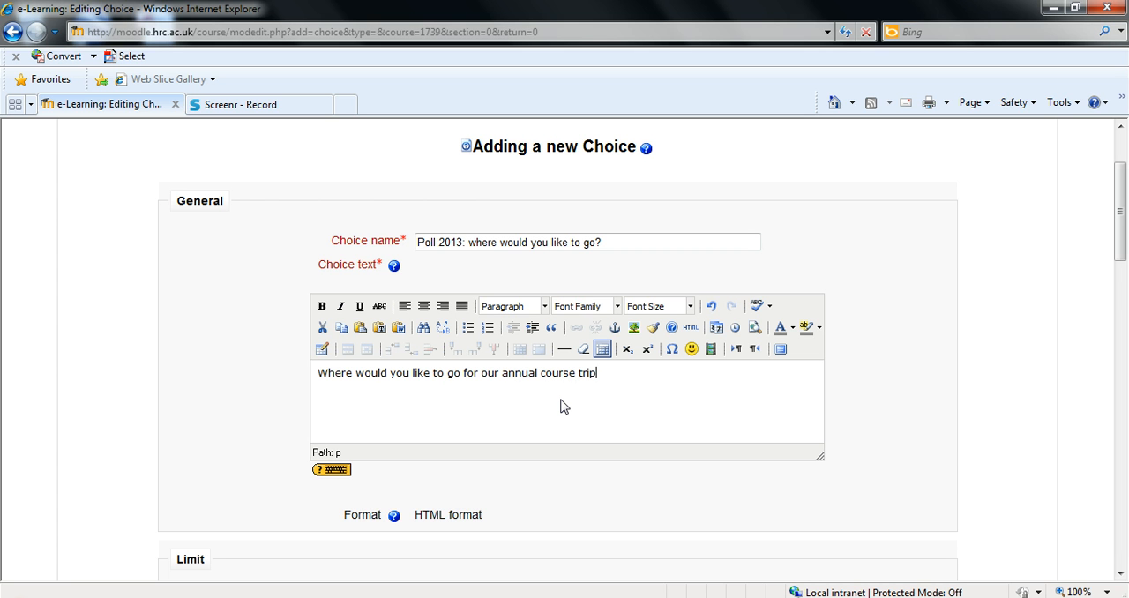
{"action": "type", "text": "?"}
Look over the response limit setting and the answer fields for Choice 1 to Choice 5
{"action": "scroll", "coordinate": [565, 406], "scroll_direction": "down", "scroll_amount": 1}
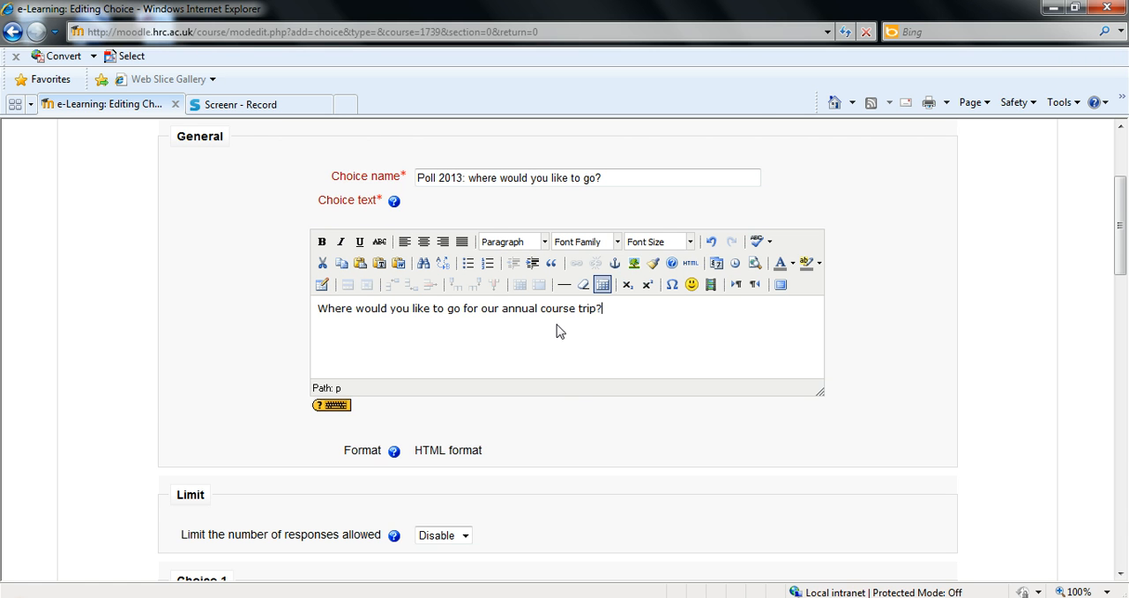
{"action": "scroll", "coordinate": [554, 339], "scroll_direction": "down", "scroll_amount": 3}
{"action": "scroll", "coordinate": [520, 366], "scroll_direction": "down", "scroll_amount": 3}
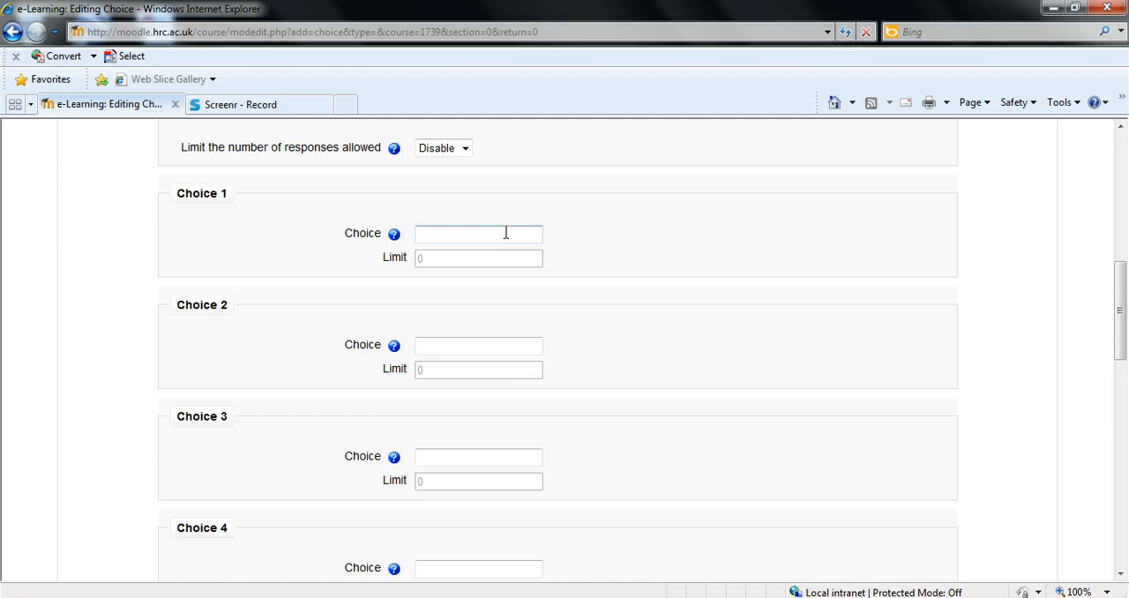
{"action": "scroll", "coordinate": [504, 238], "scroll_direction": "down", "scroll_amount": 5}
{"action": "scroll", "coordinate": [481, 287], "scroll_direction": "up", "scroll_amount": 2}
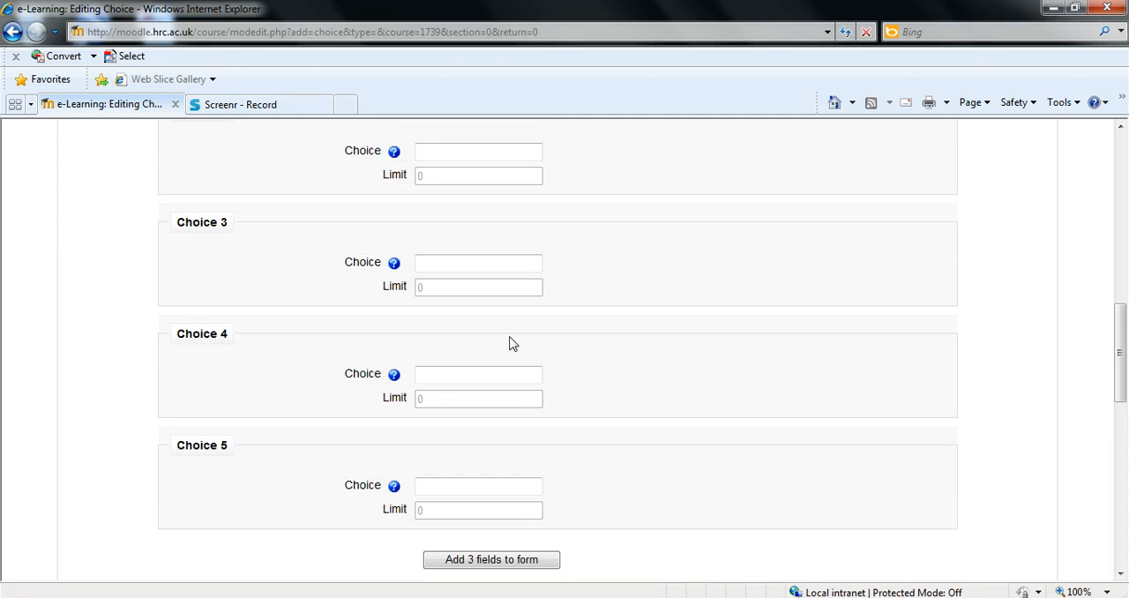
{"action": "left_click", "coordinate": [526, 487]}
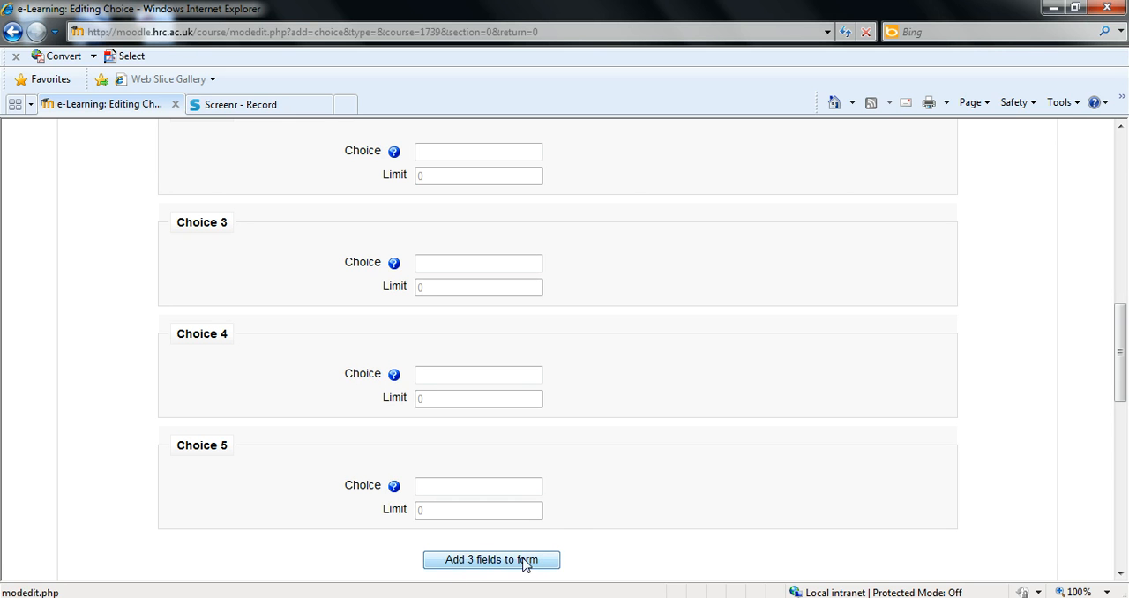
{"action": "scroll", "coordinate": [599, 513], "scroll_direction": "up", "scroll_amount": 2}
{"action": "scroll", "coordinate": [600, 512], "scroll_direction": "up", "scroll_amount": 3}
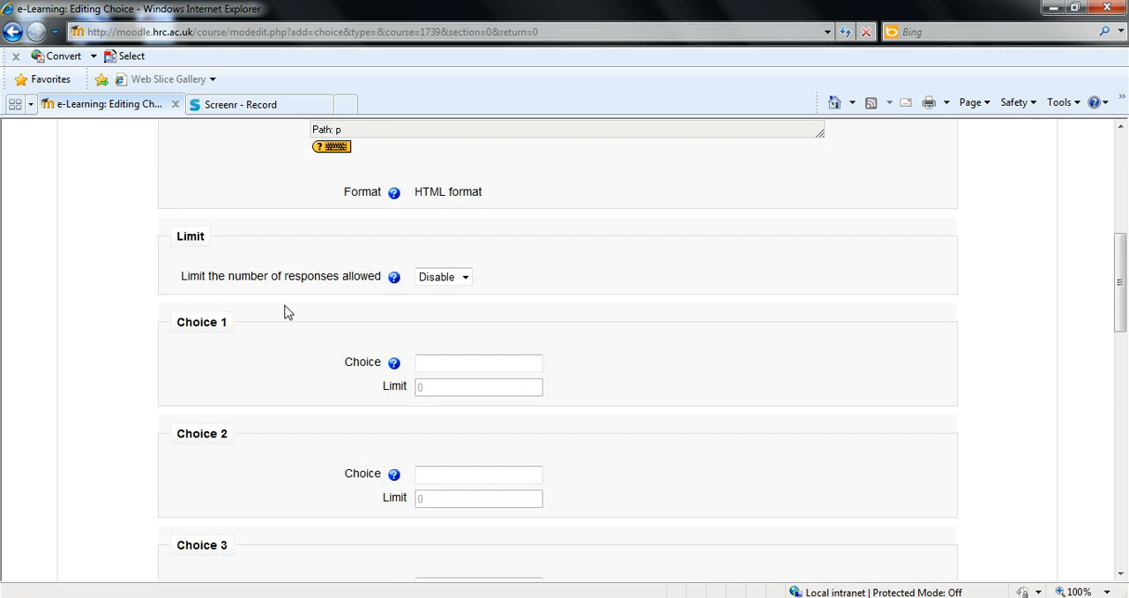
Keep the limit on the number of responses allowed set to Disable
{"action": "left_click", "coordinate": [437, 276]}
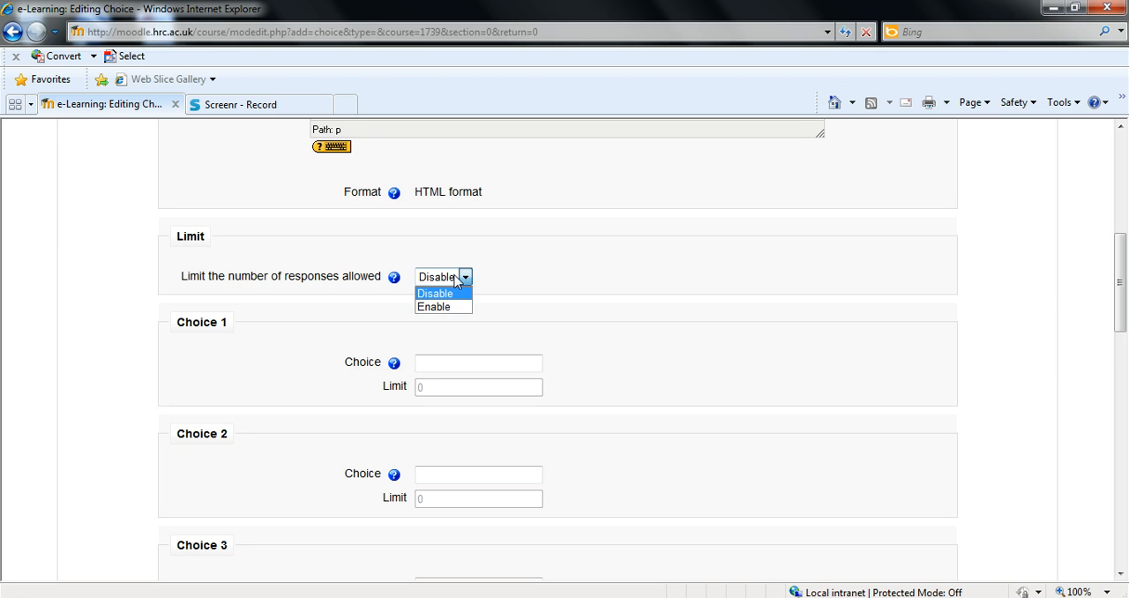
{"action": "left_click", "coordinate": [456, 289]}
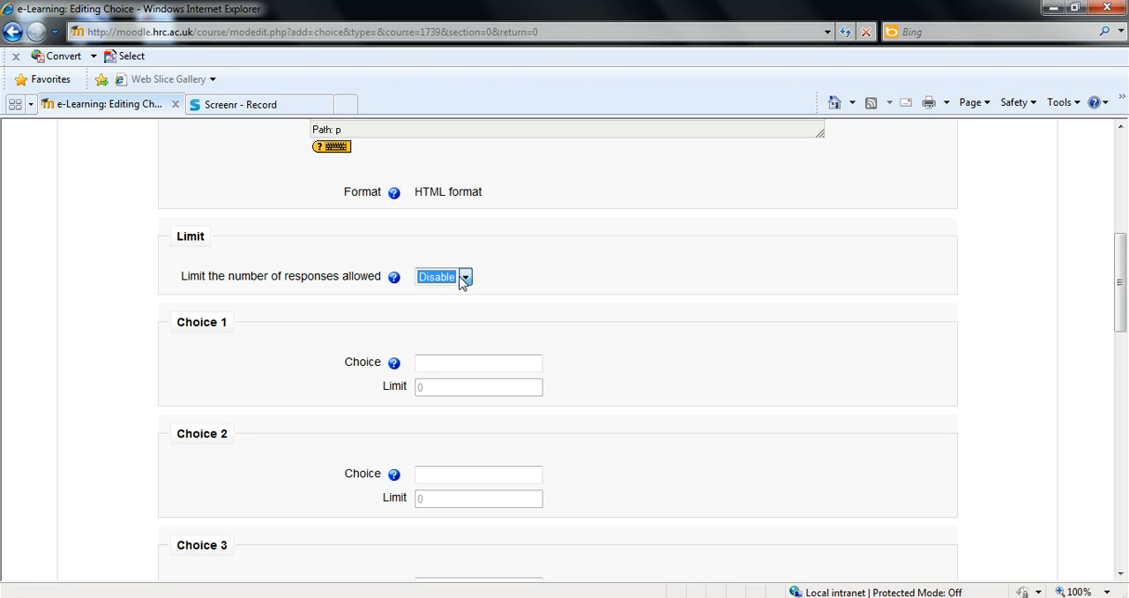
{"action": "scroll", "coordinate": [591, 335], "scroll_direction": "down", "scroll_amount": 1}
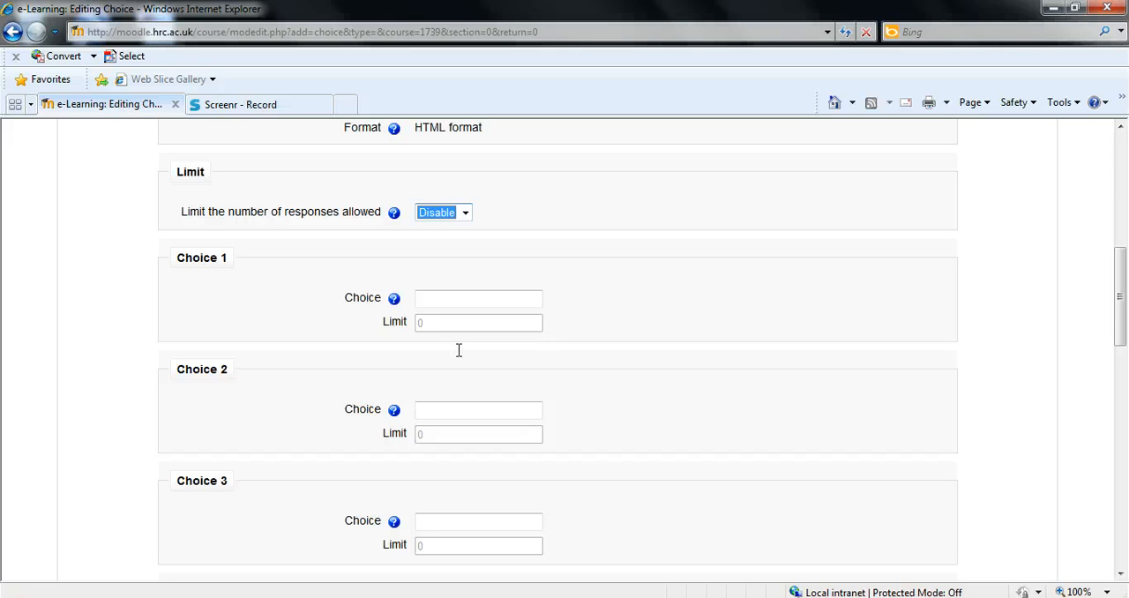
{"action": "left_click", "coordinate": [464, 214]}
{"action": "left_click", "coordinate": [467, 229]}
Enter "Thorpe park" as Choice 1 and "london zoo" as Choice 2
{"action": "left_click", "coordinate": [467, 297]}
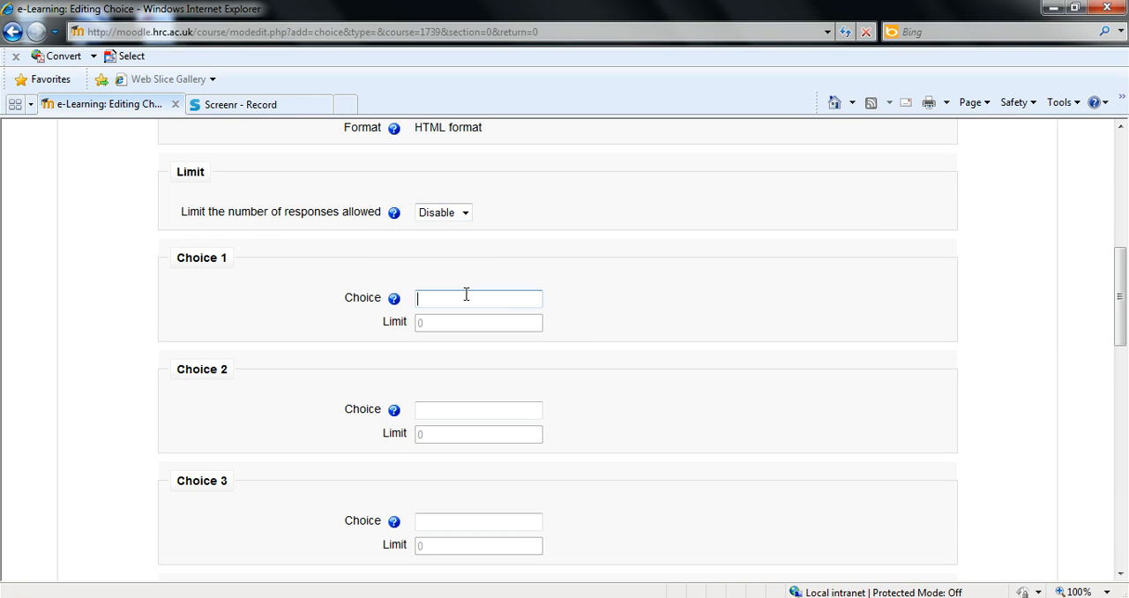
{"action": "type", "text": "T"}
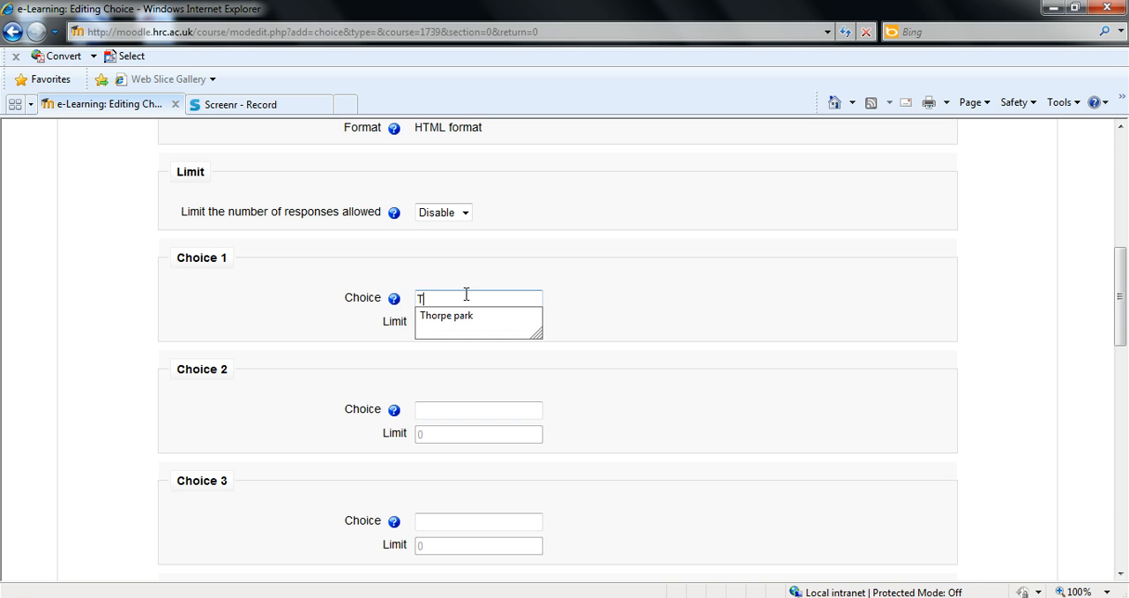
{"action": "type", "text": "horpe park"}
{"action": "key", "text": "Tab"}
Enter "tower of london" as Choice 3
{"action": "key", "text": "Tab"}
{"action": "type", "text": "lo"}
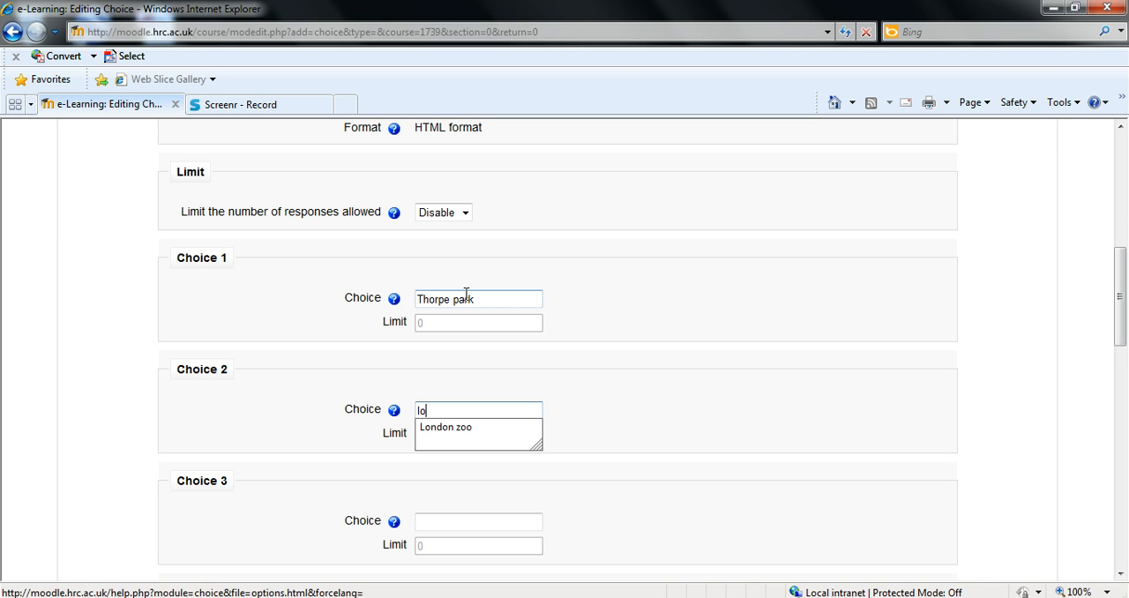
{"action": "type", "text": "ndon zoo"}
{"action": "key", "text": "Tab"}
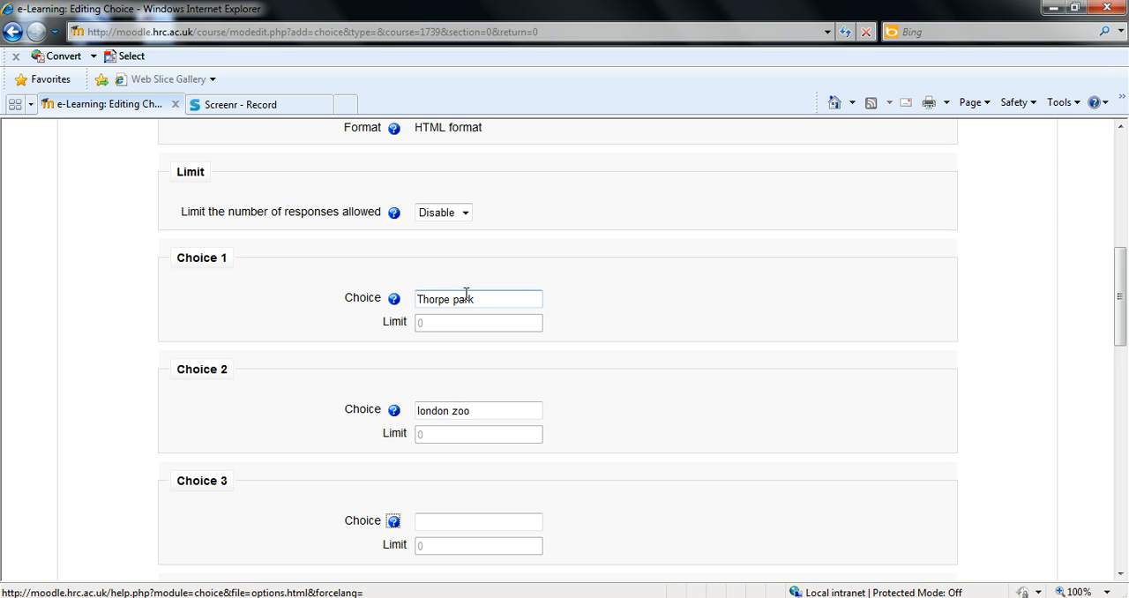
{"action": "key", "text": "Tab"}
{"action": "type", "text": "t"}
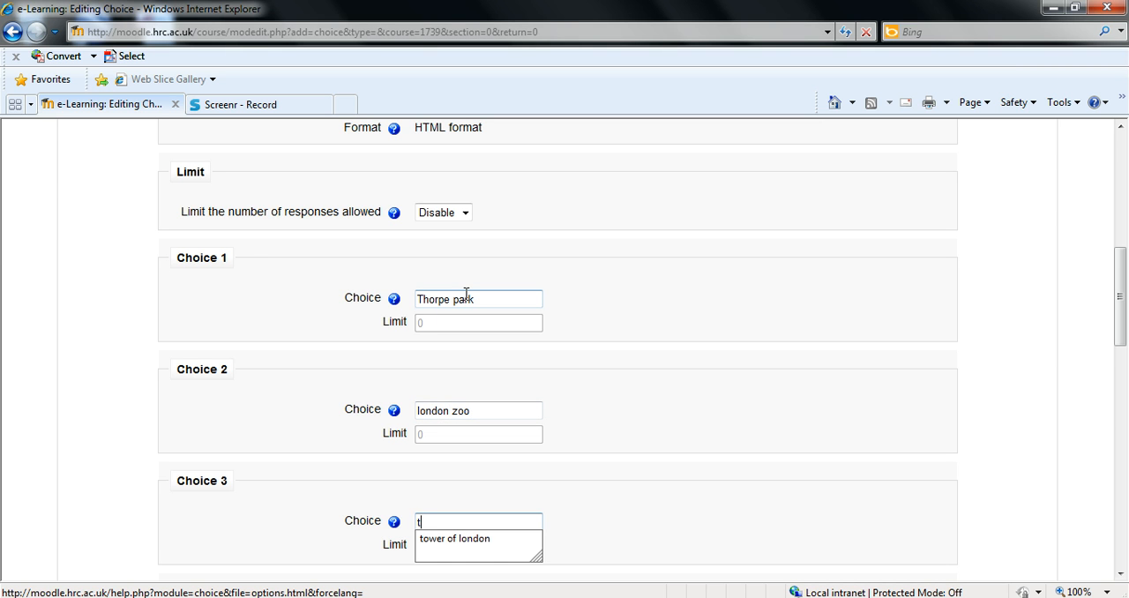
{"action": "type", "text": "ower of london"}
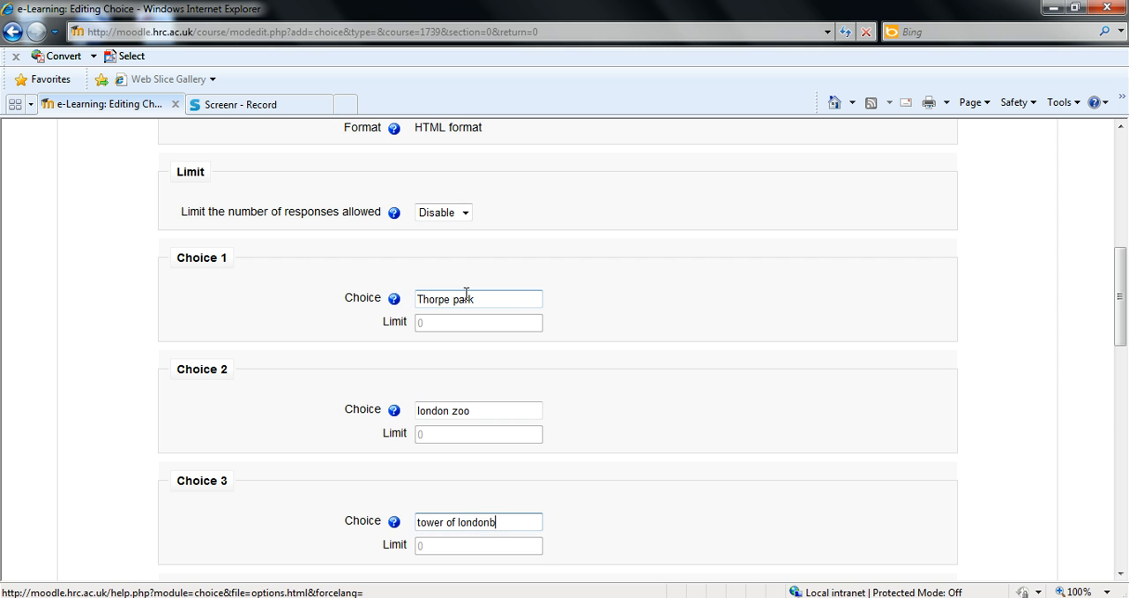
{"action": "left_click", "coordinate": [669, 296]}
Examine the options for restricting answering to a time period and the settings that follow them
{"action": "scroll", "coordinate": [670, 300], "scroll_direction": "down", "scroll_amount": 4}
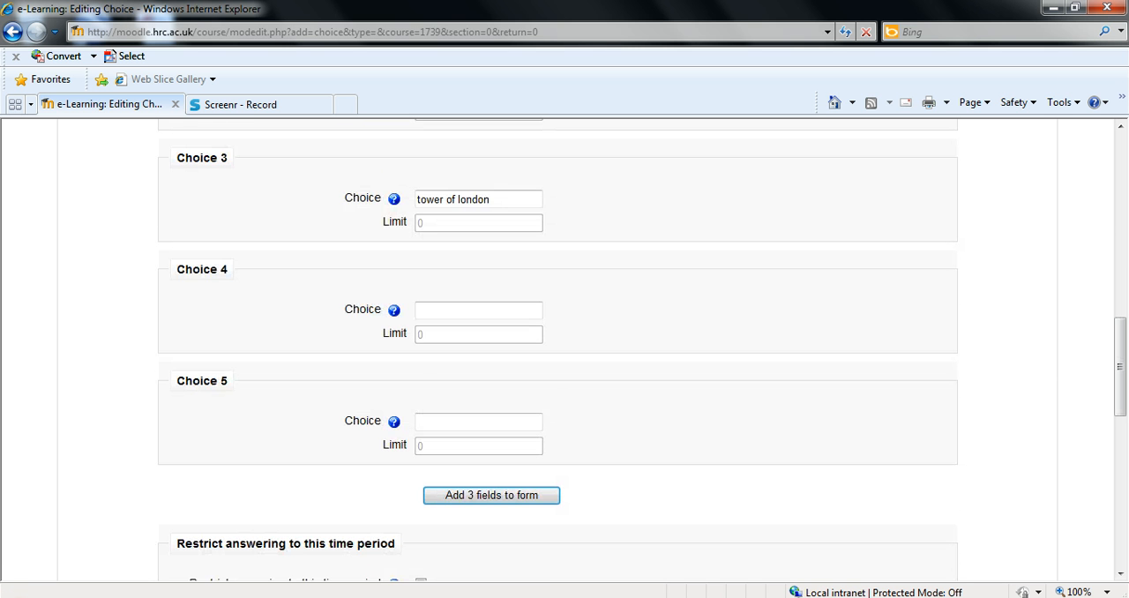
{"action": "scroll", "coordinate": [51, 509], "scroll_direction": "down", "scroll_amount": 2}
{"action": "scroll", "coordinate": [53, 508], "scroll_direction": "down", "scroll_amount": 3}
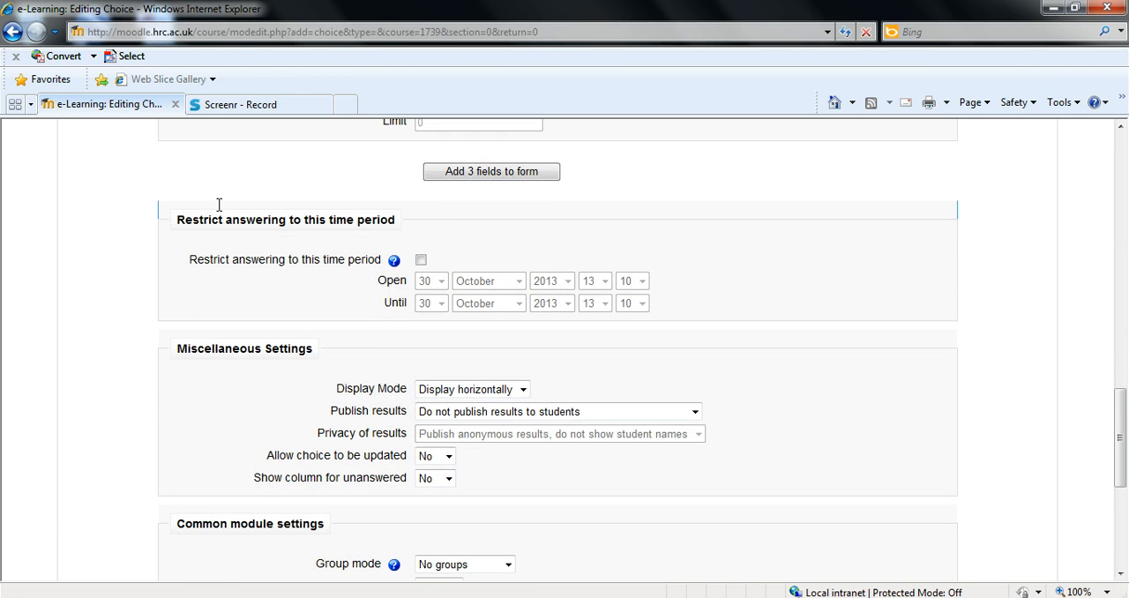
{"action": "left_click_drag", "start_coordinate": [219, 203], "coordinate": [725, 308]}
{"action": "left_click", "coordinate": [728, 315]}
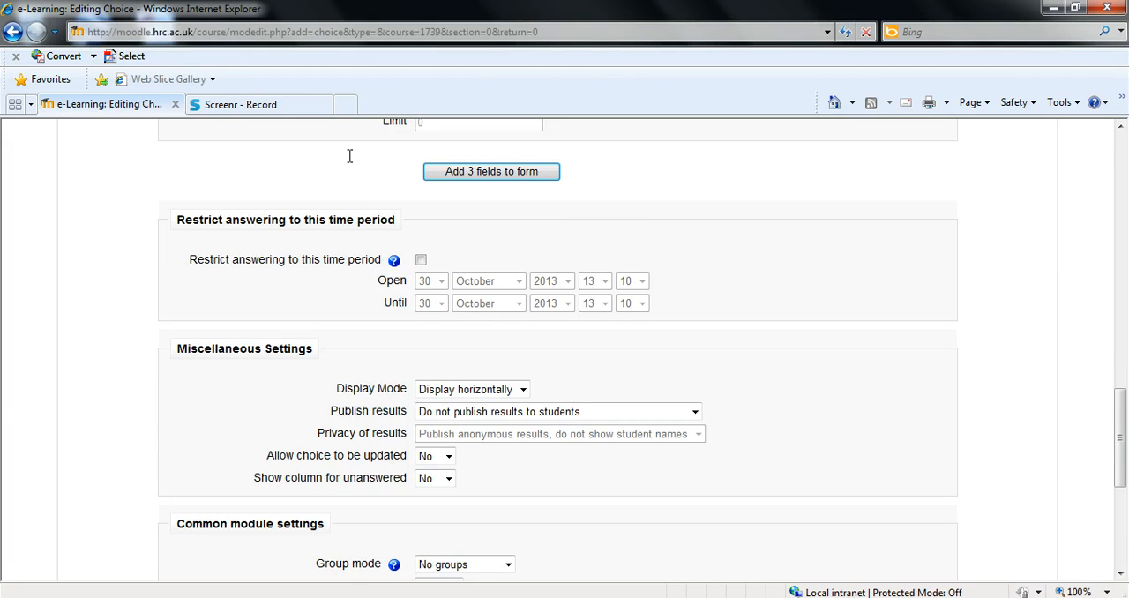
{"action": "scroll", "coordinate": [374, 213], "scroll_direction": "down", "scroll_amount": 1}
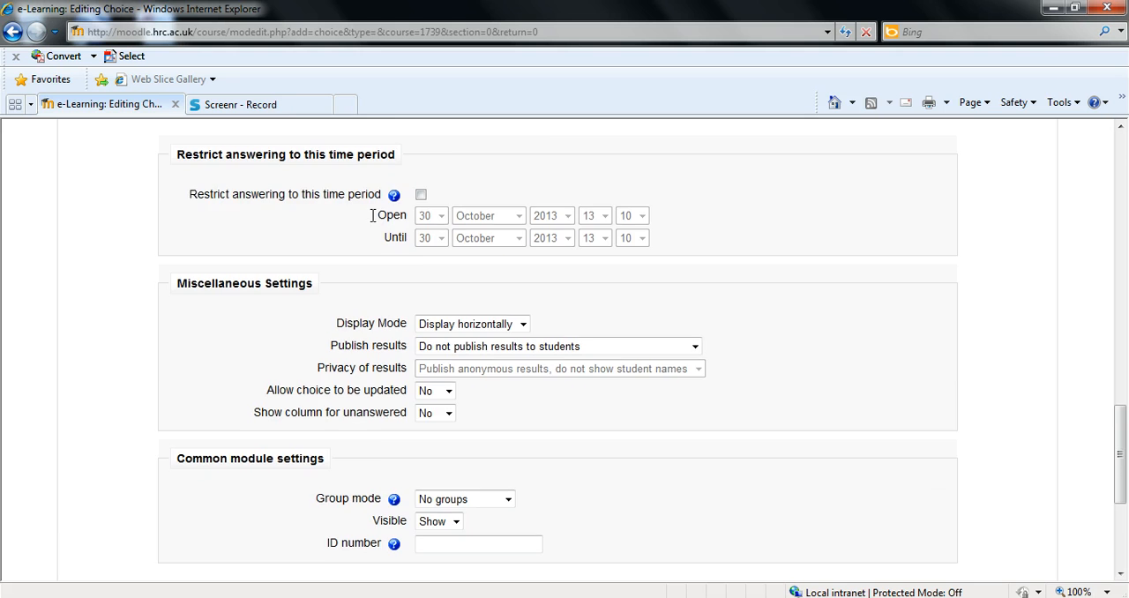
{"action": "scroll", "coordinate": [374, 214], "scroll_direction": "down", "scroll_amount": 1}
{"action": "scroll", "coordinate": [380, 231], "scroll_direction": "down", "scroll_amount": 1}
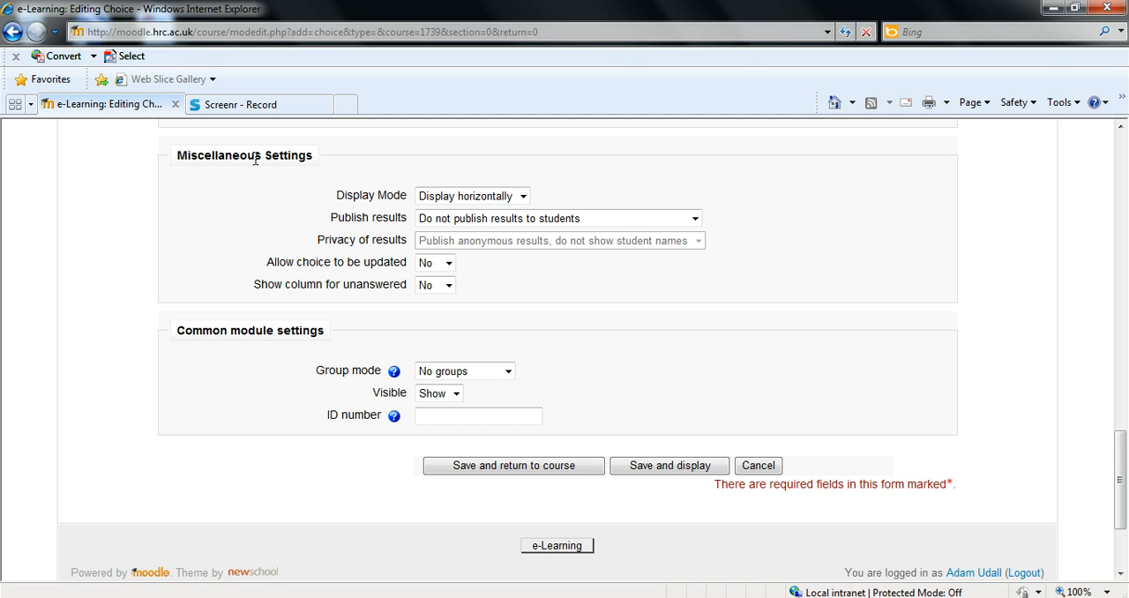
Keep the poll's Display Mode set to Display horizontally
{"action": "left_click", "coordinate": [449, 203]}
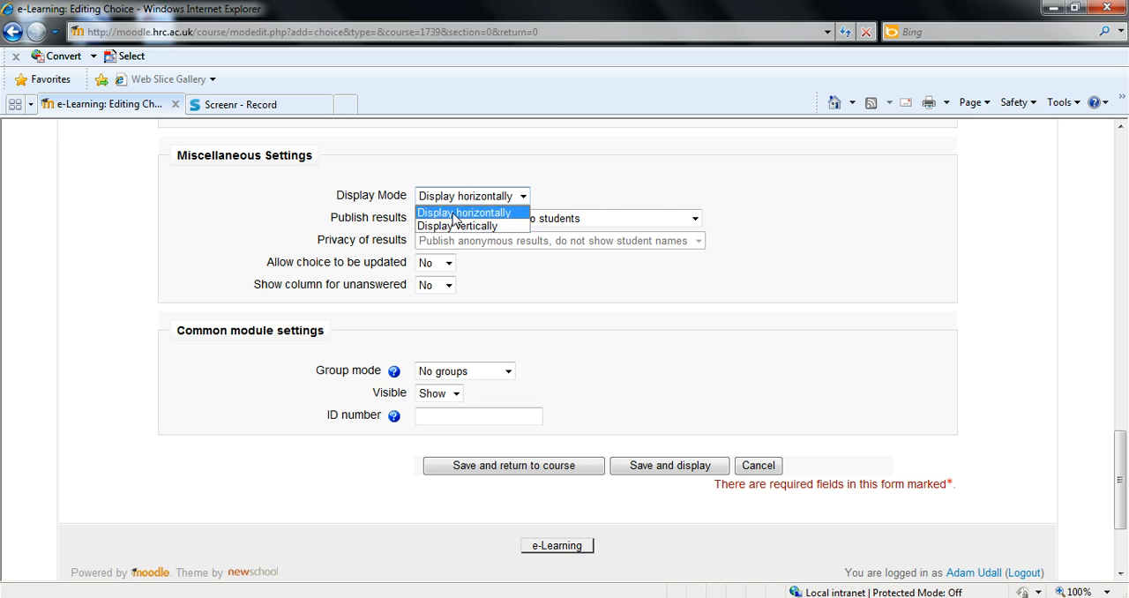
{"action": "left_click", "coordinate": [454, 215]}
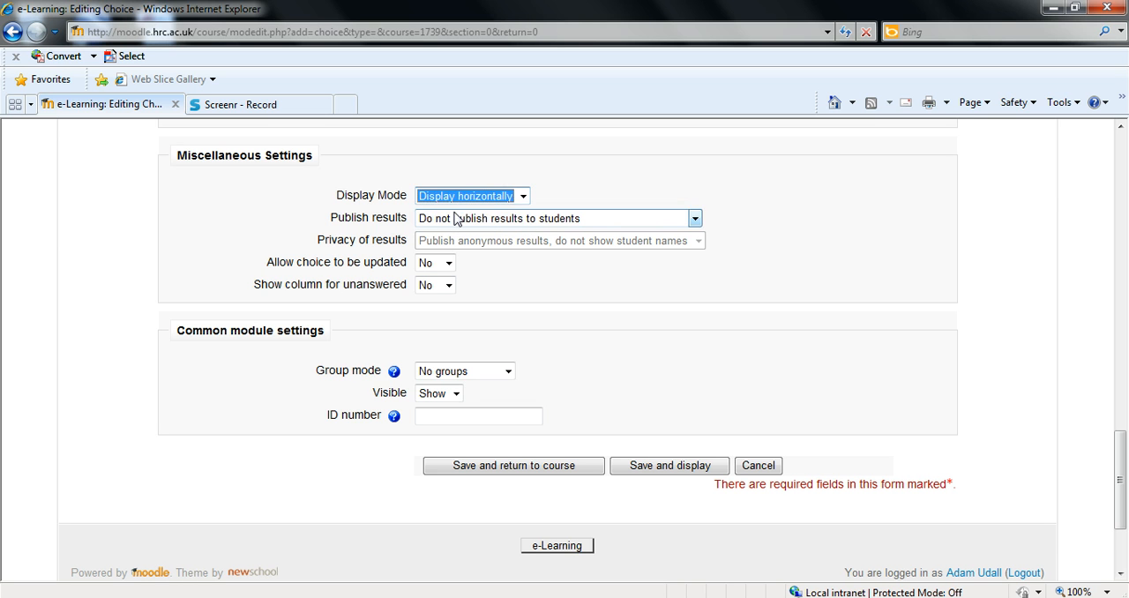
{"action": "left_click", "coordinate": [395, 226]}
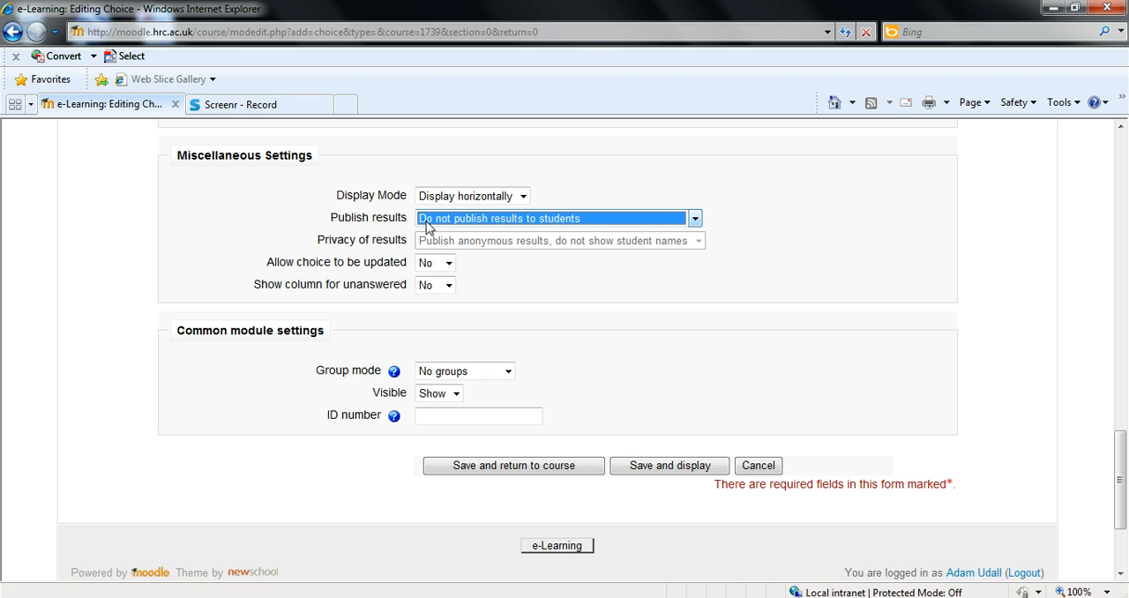
Set Publish results to "Show results to students after they answer" and Privacy of results to "Publish full results, showing names and their choices"
{"action": "left_click", "coordinate": [427, 223]}
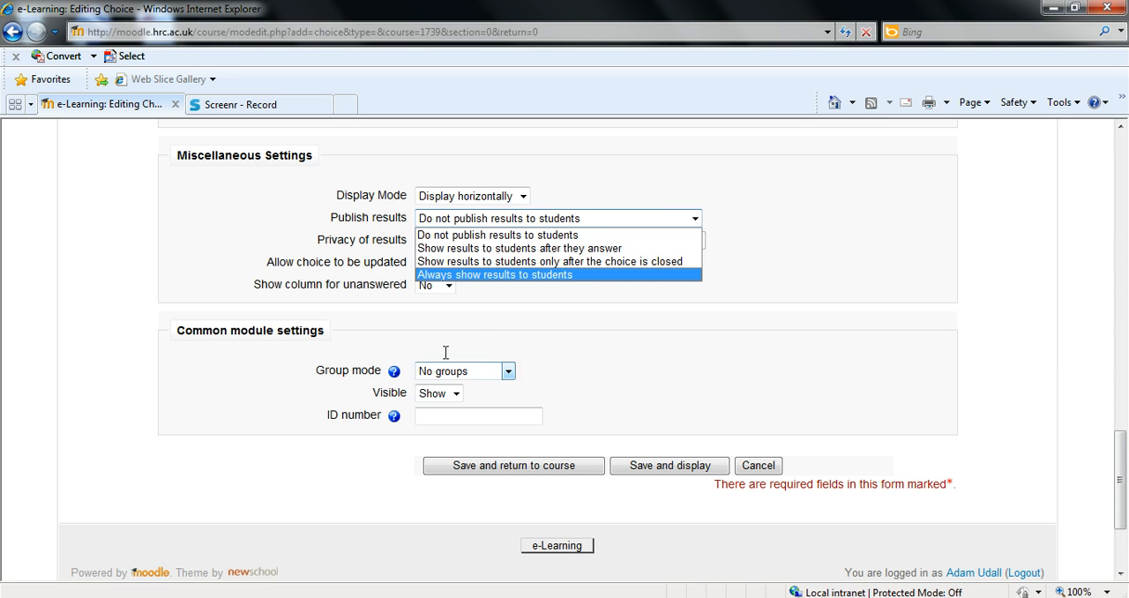
{"action": "left_click", "coordinate": [526, 248]}
{"action": "left_click", "coordinate": [540, 254]}
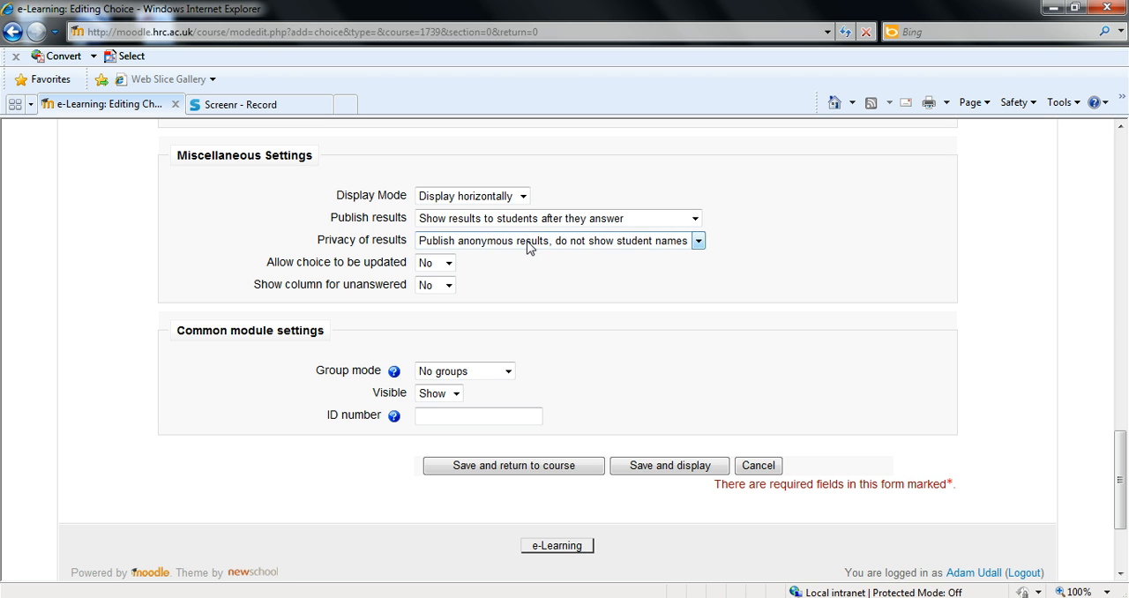
{"action": "left_click", "coordinate": [529, 248]}
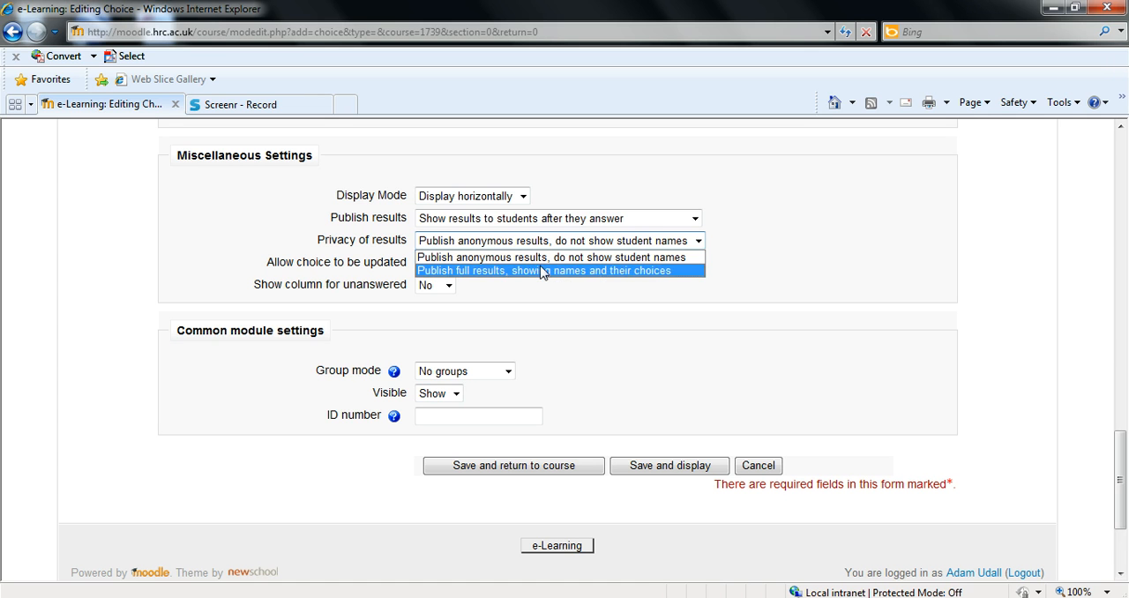
{"action": "left_click", "coordinate": [541, 271]}
{"action": "left_click", "coordinate": [539, 269]}
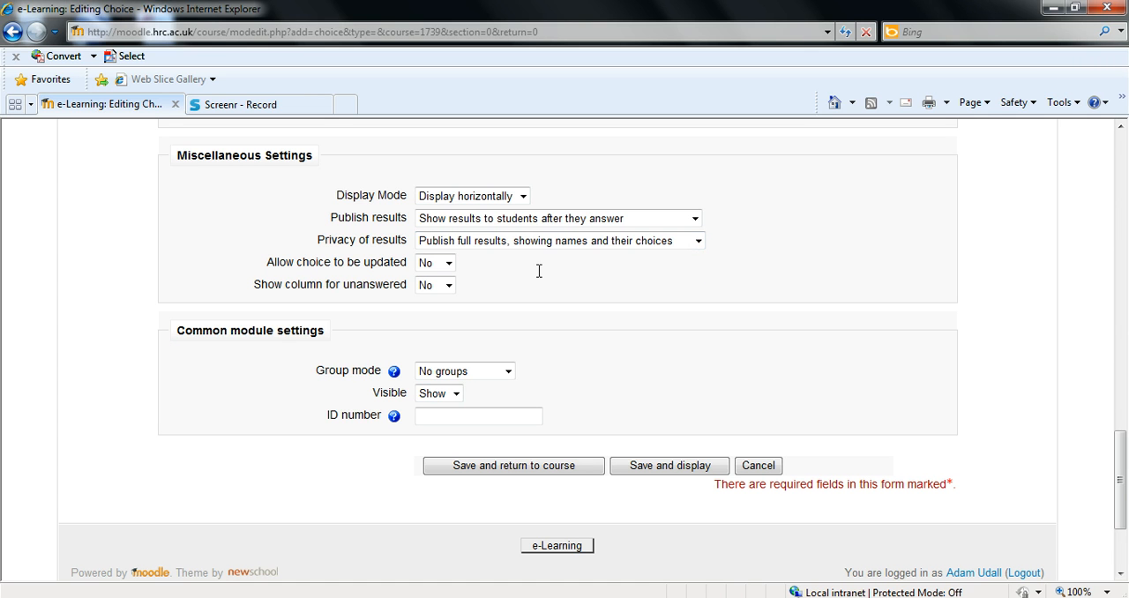
Keep choice updating and the column for unanswered both set to No, and save the activity, returning to the course
{"action": "left_click", "coordinate": [441, 267]}
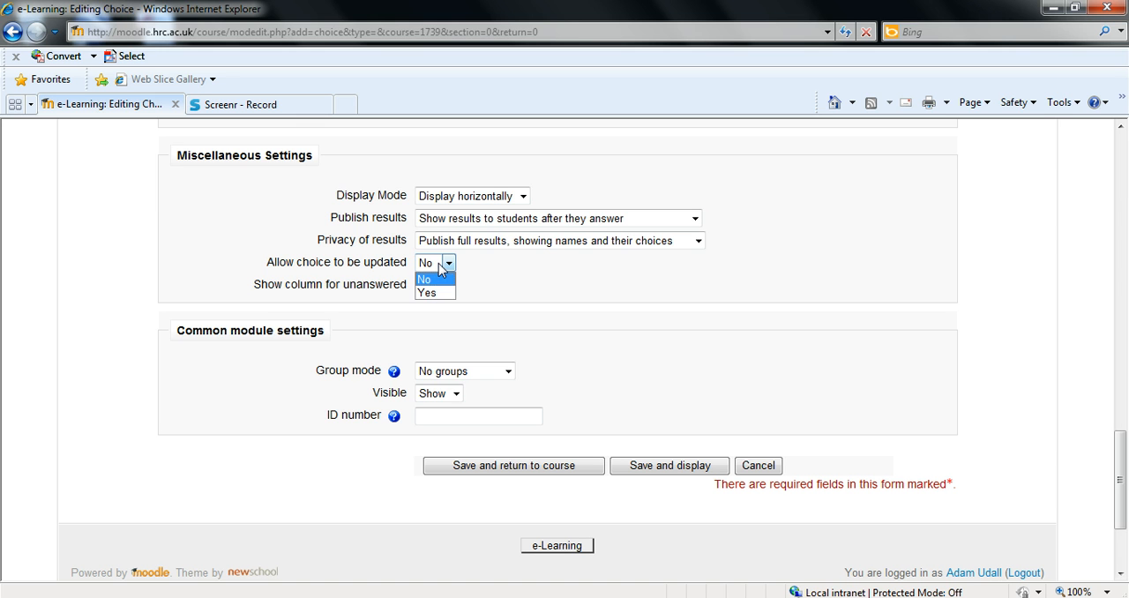
{"action": "left_click", "coordinate": [442, 267]}
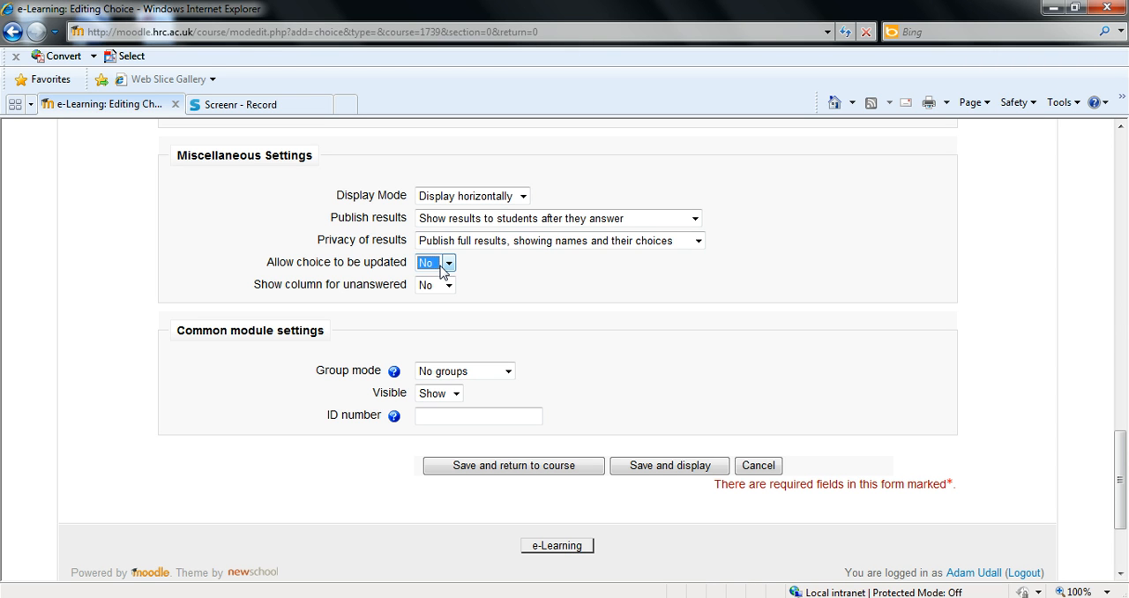
{"action": "left_click", "coordinate": [448, 285]}
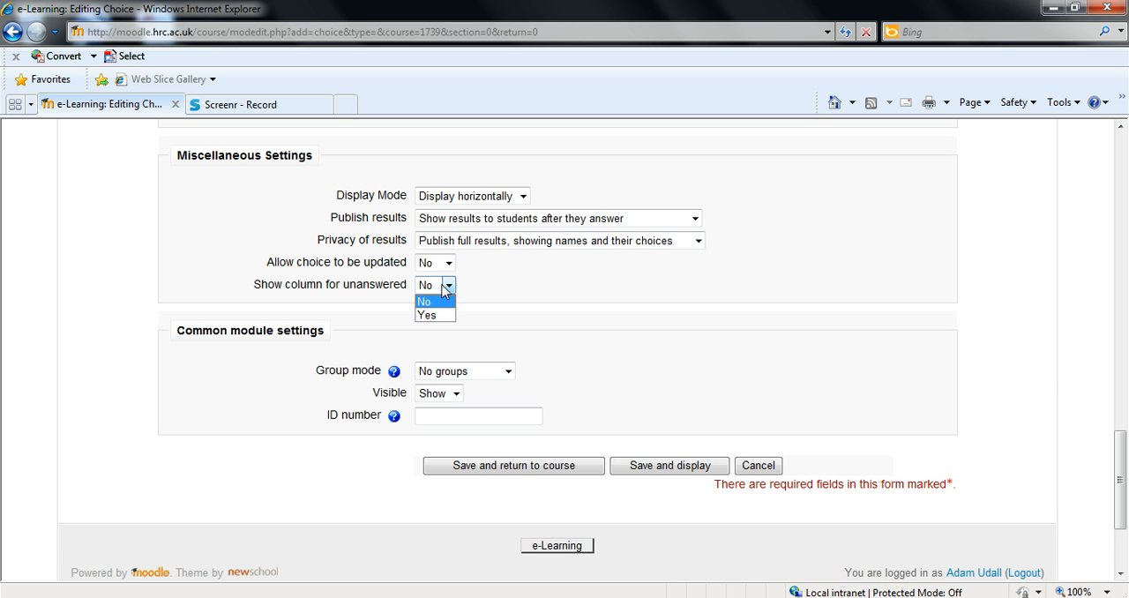
{"action": "left_click", "coordinate": [432, 300]}
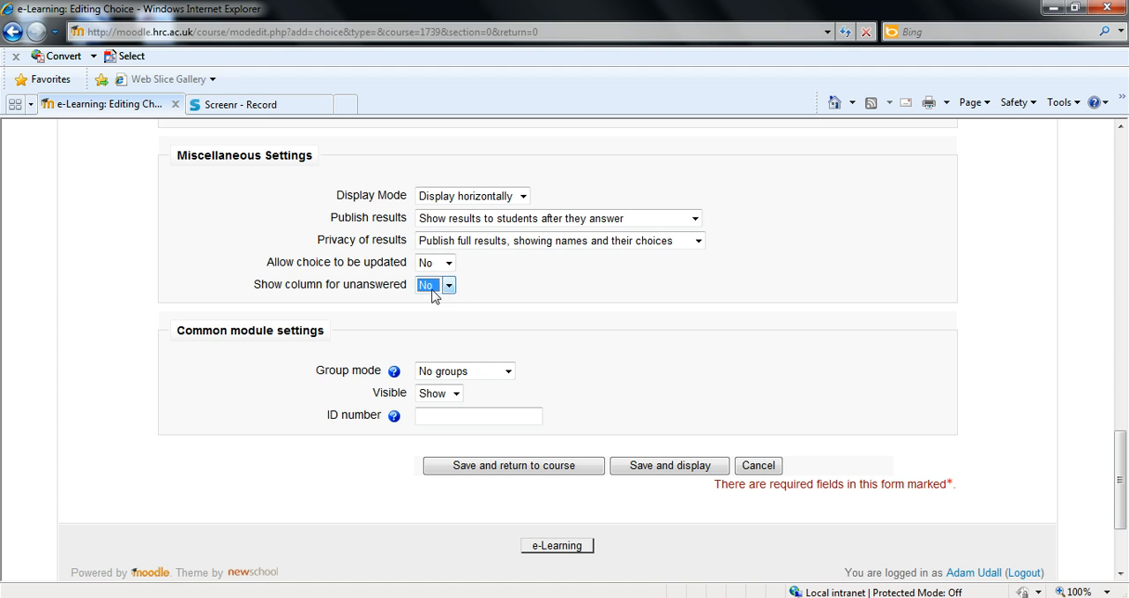
{"action": "left_click", "coordinate": [555, 469]}
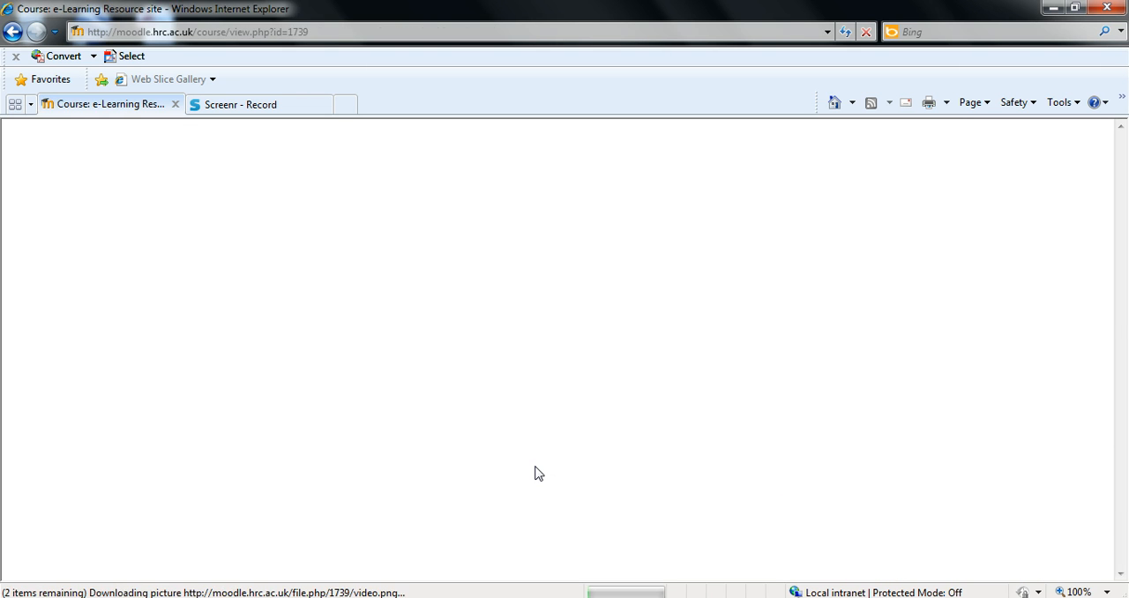
Open the "Poll 2013: where would you like to go?" activity from the course page to view its question and choices
{"action": "scroll", "coordinate": [632, 275], "scroll_direction": "down", "scroll_amount": 8}
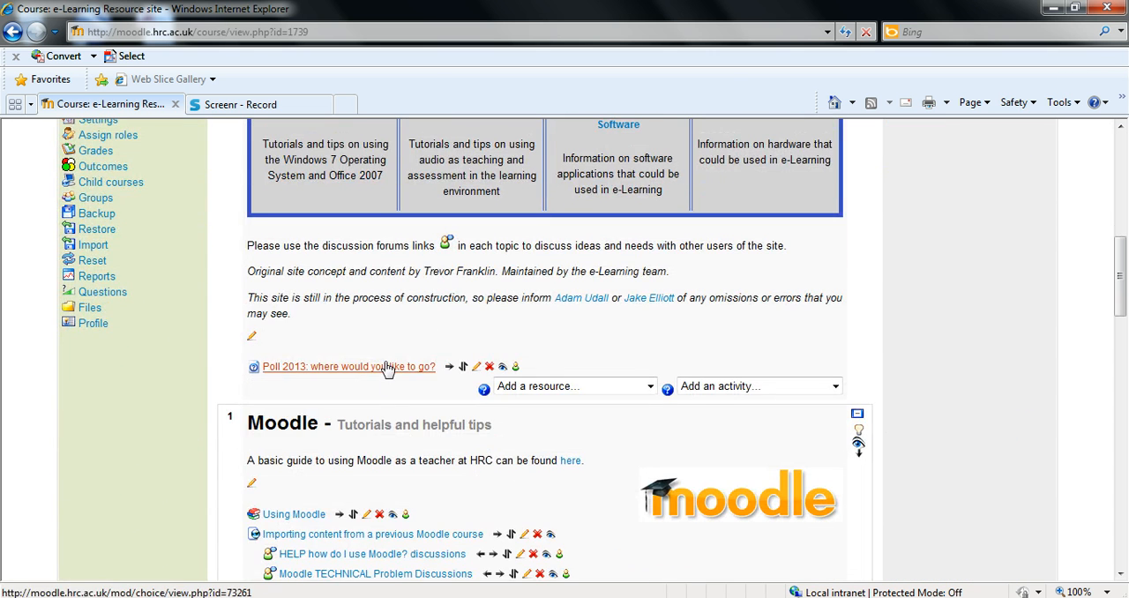
{"action": "left_click", "coordinate": [374, 369]}
{"action": "scroll", "coordinate": [430, 335], "scroll_direction": "down", "scroll_amount": 1}
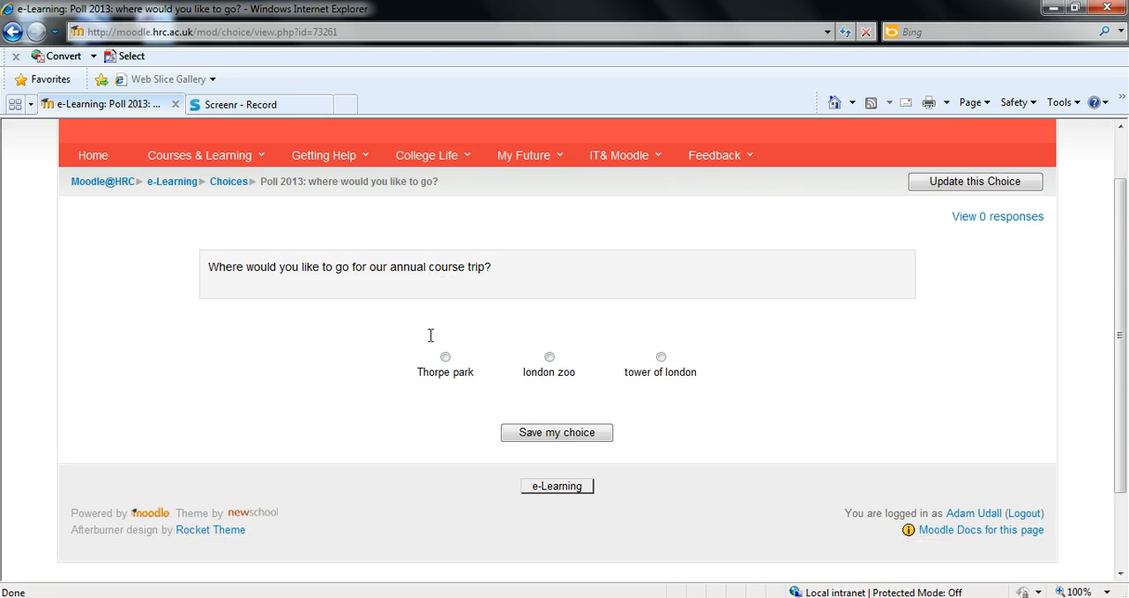
{"action": "scroll", "coordinate": [437, 352], "scroll_direction": "down", "scroll_amount": 2}
{"action": "scroll", "coordinate": [439, 358], "scroll_direction": "up", "scroll_amount": 2}
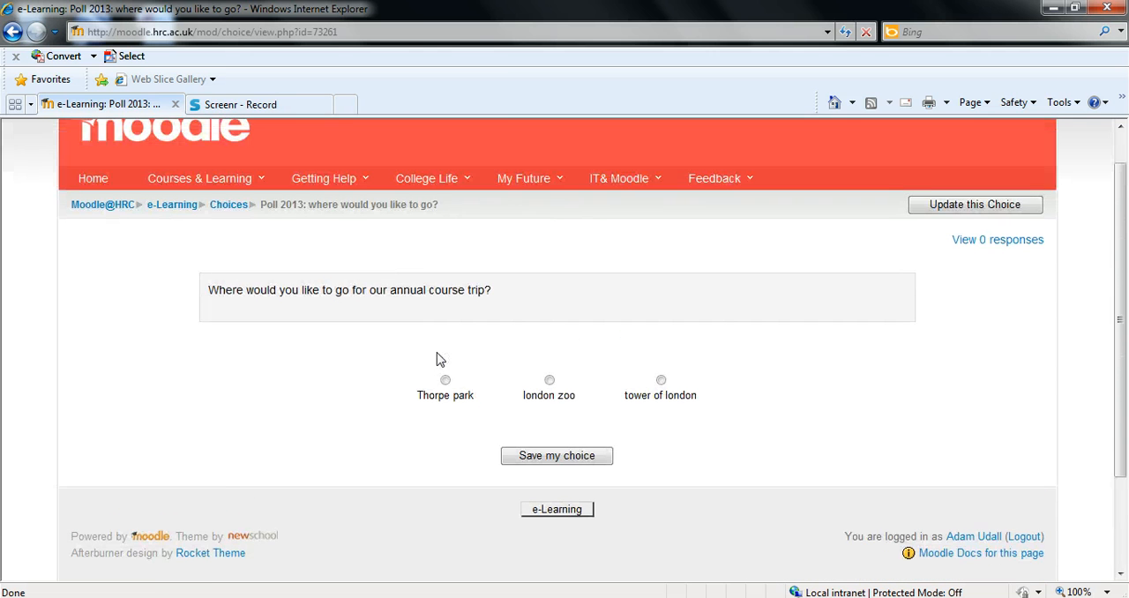
Vote for Thorpe park in the poll, save the choice and view the responses
{"action": "scroll", "coordinate": [438, 358], "scroll_direction": "down", "scroll_amount": 1}
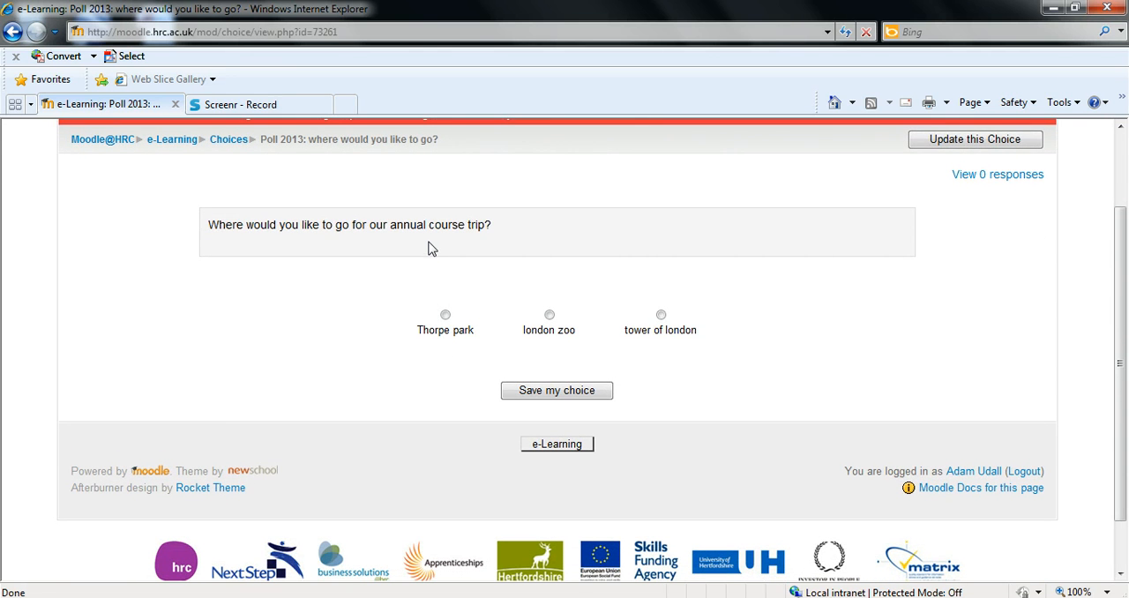
{"action": "left_click", "coordinate": [446, 314]}
{"action": "left_click", "coordinate": [557, 390]}
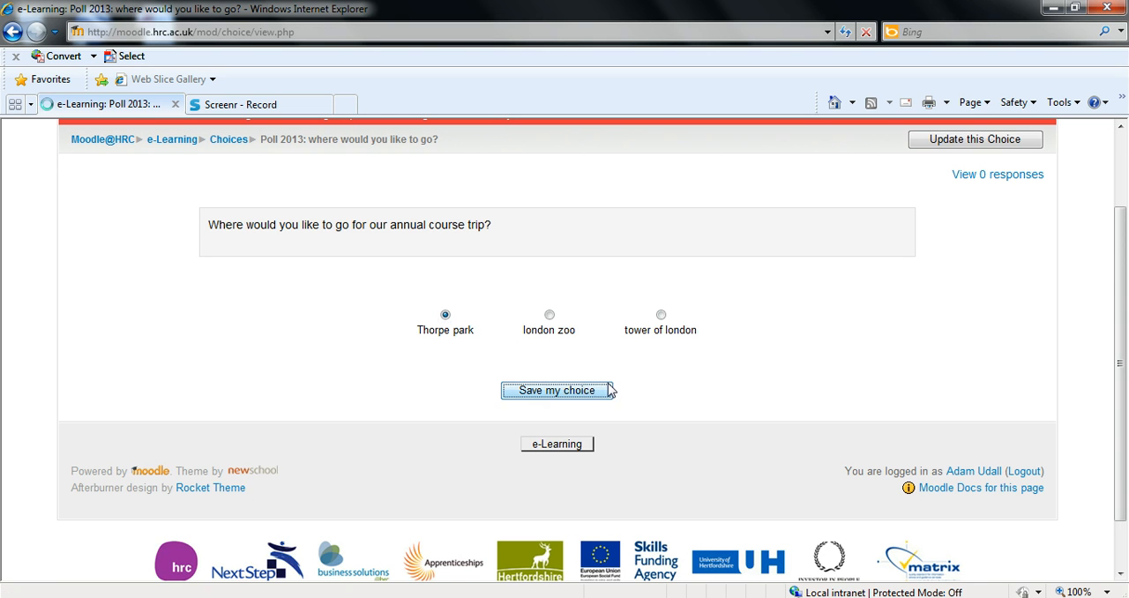
{"action": "scroll", "coordinate": [481, 364], "scroll_direction": "down", "scroll_amount": 3}
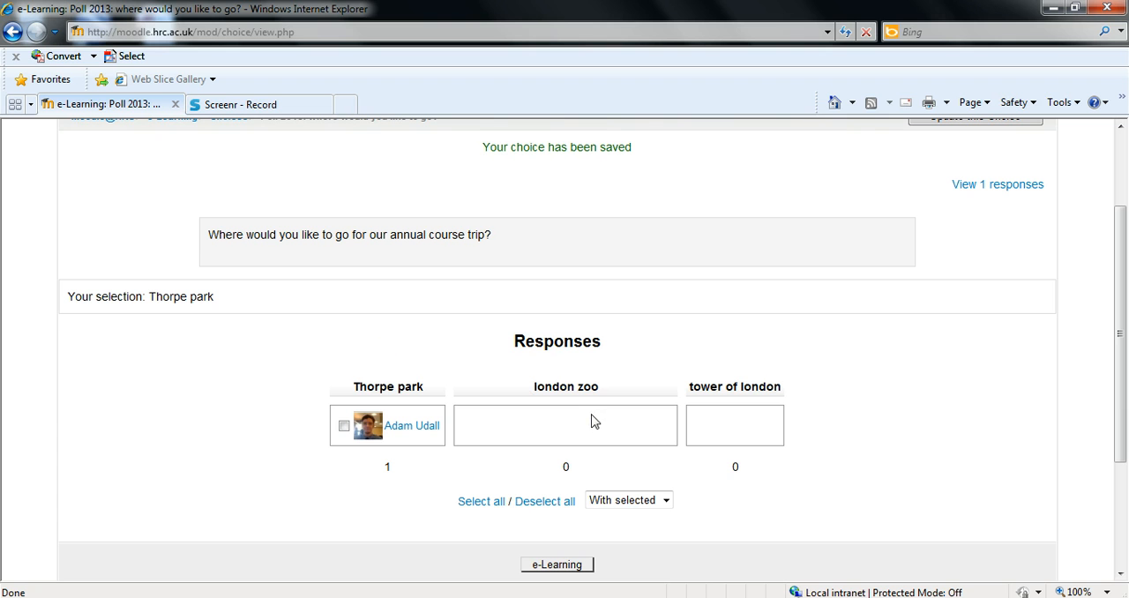